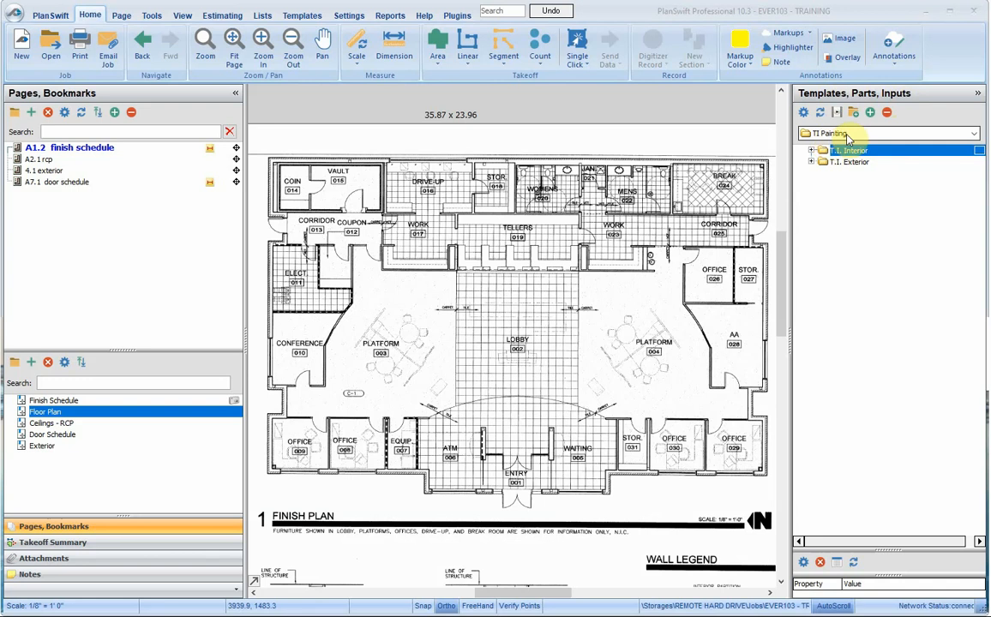
- Switch the template library to Platinum Assemblies and expand its Interior Painting folder
{"action": "left_click", "coordinate": [974, 134]}
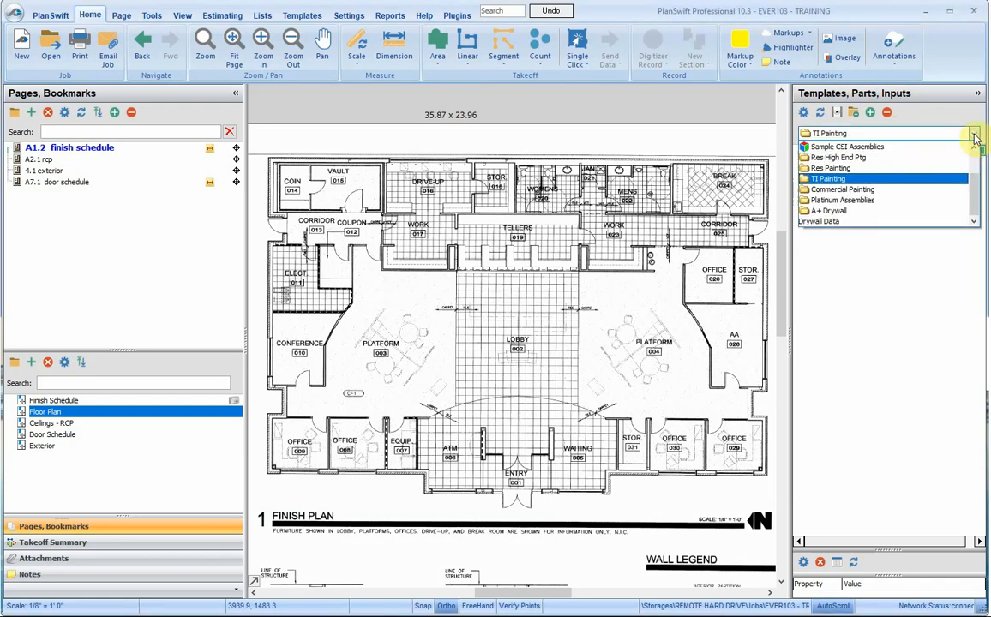
{"action": "left_click", "coordinate": [858, 201]}
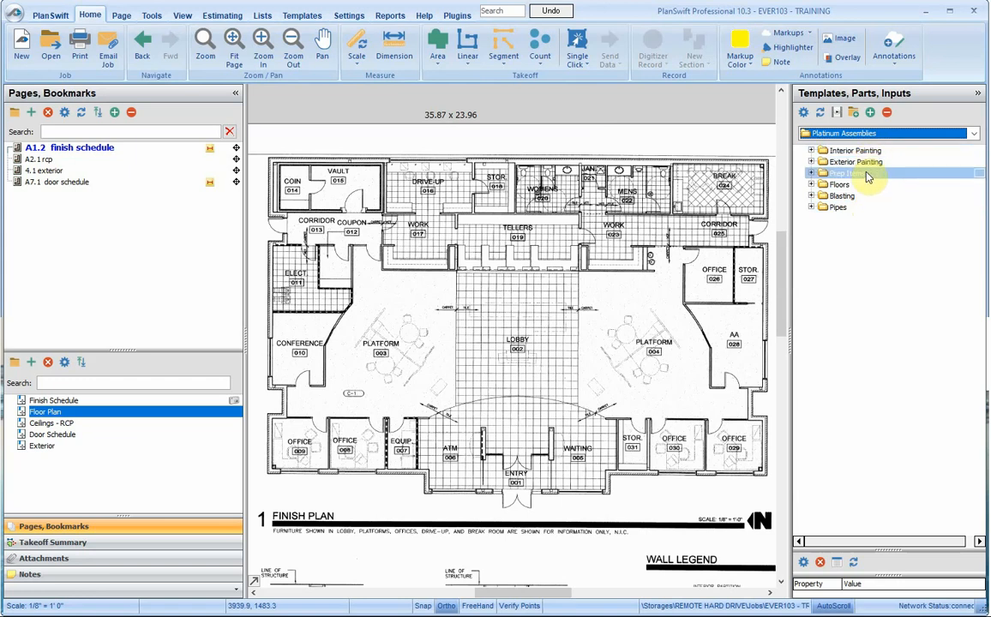
{"action": "left_click", "coordinate": [812, 151]}
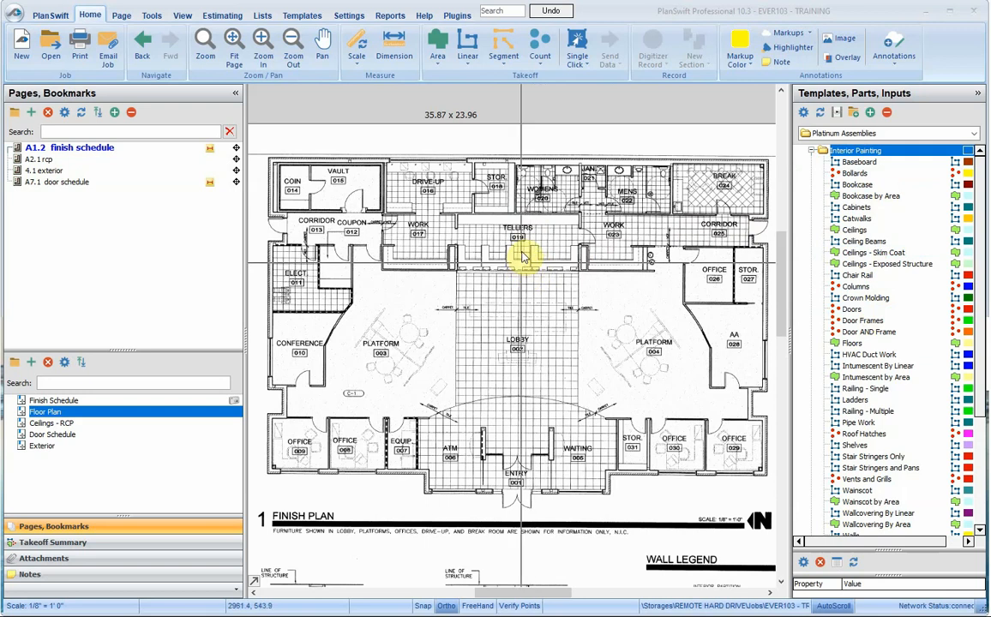
- Display the Finish Schedule and start a takeoff from the Walls template, named "Walls - Platform and Lobby Areas @ 11 Ft. - P-01"
{"action": "left_click", "coordinate": [74, 403]}
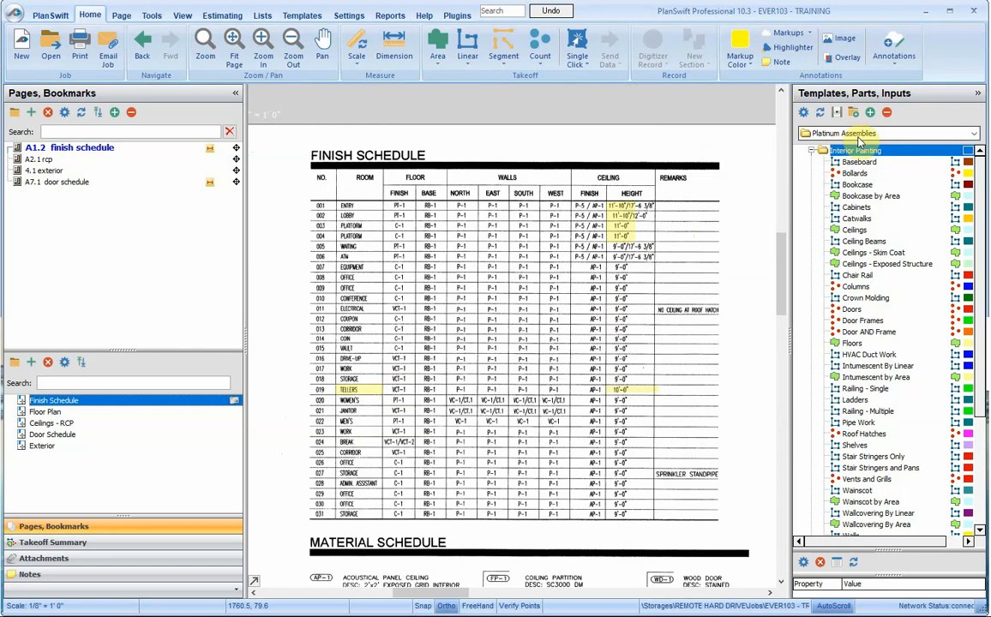
{"action": "scroll", "coordinate": [857, 210], "scroll_direction": "down", "scroll_amount": 1}
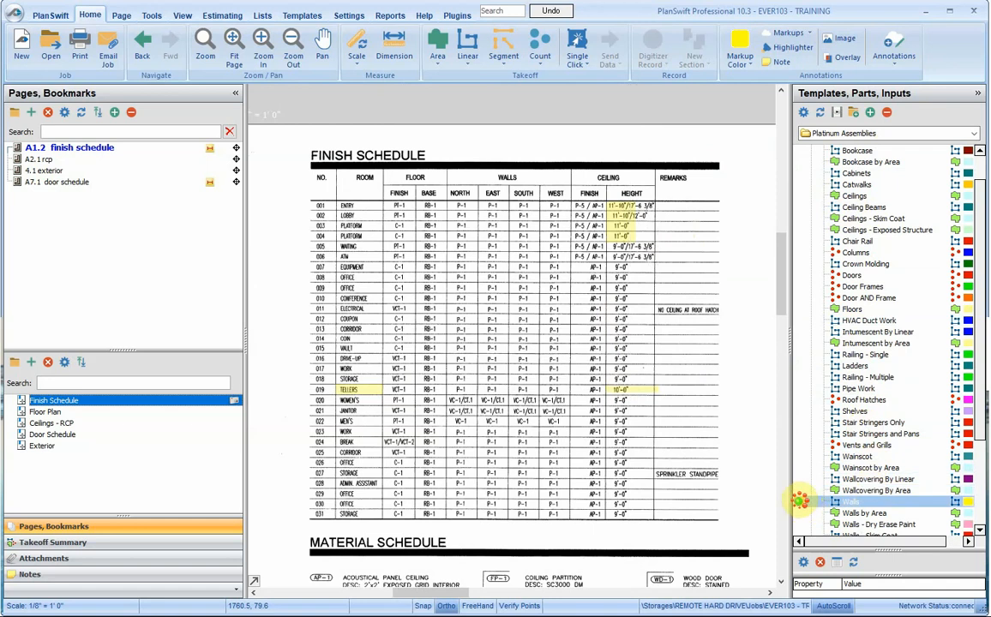
{"action": "left_click", "coordinate": [799, 501]}
{"action": "double_click", "coordinate": [799, 501]}
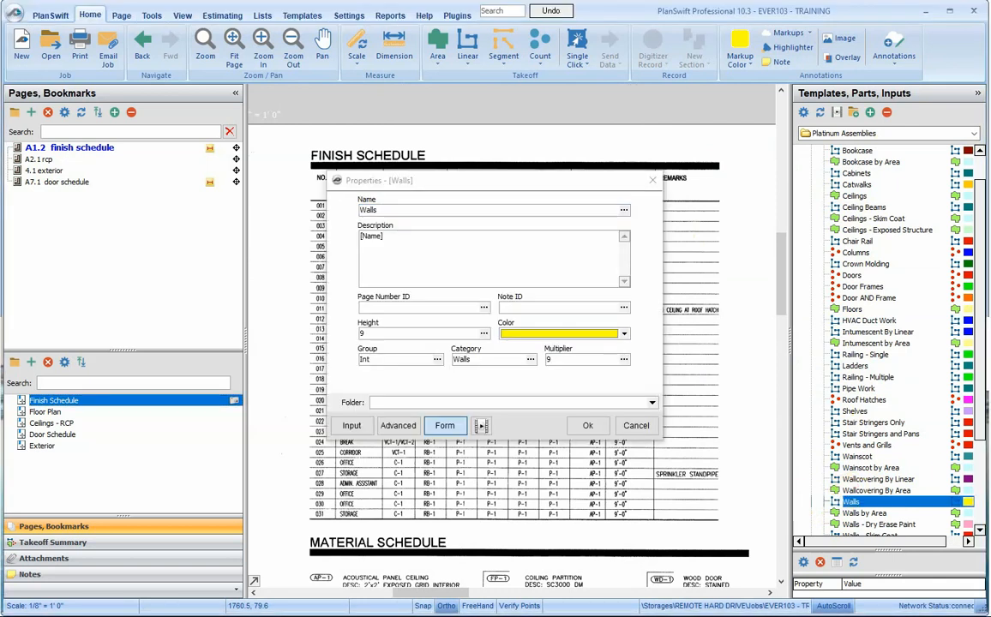
{"action": "left_click", "coordinate": [390, 210]}
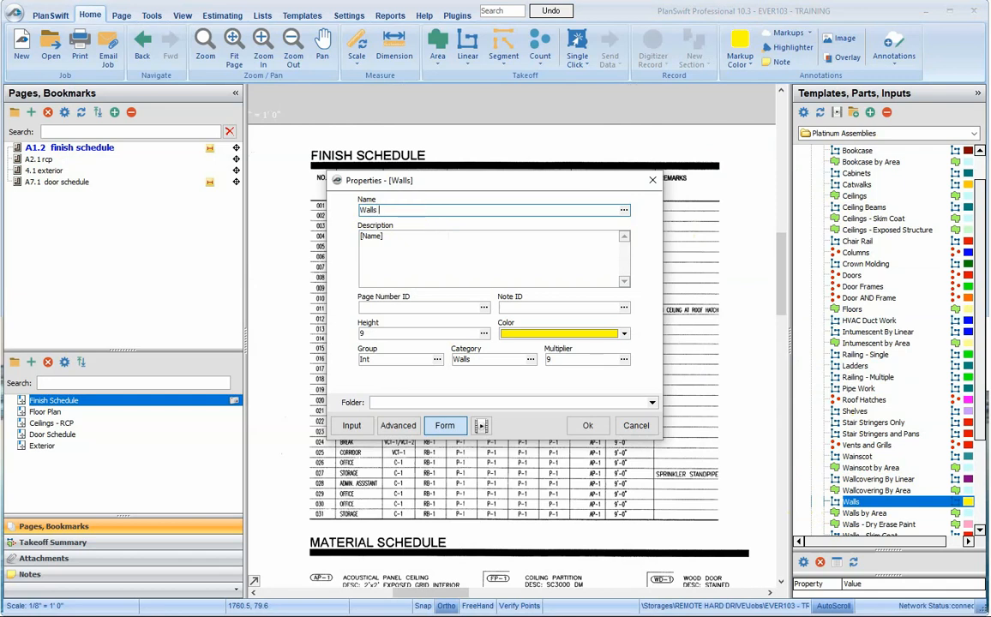
{"action": "type", "text": "- Platform and Lobby Areas @ 11"}
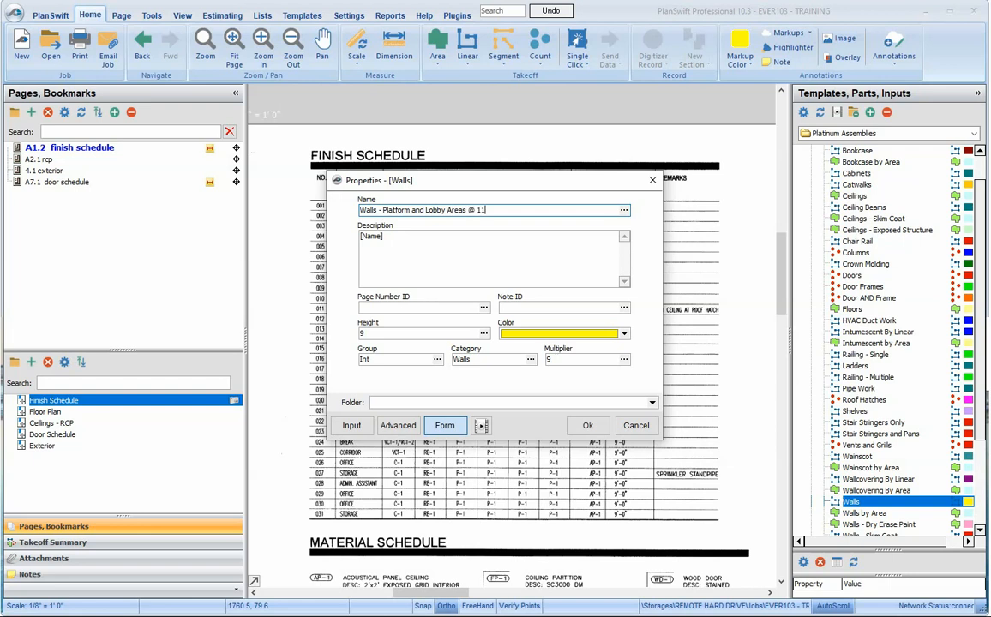
{"action": "type", "text": " Ft. -"}
{"action": "type", "text": "P-01"}
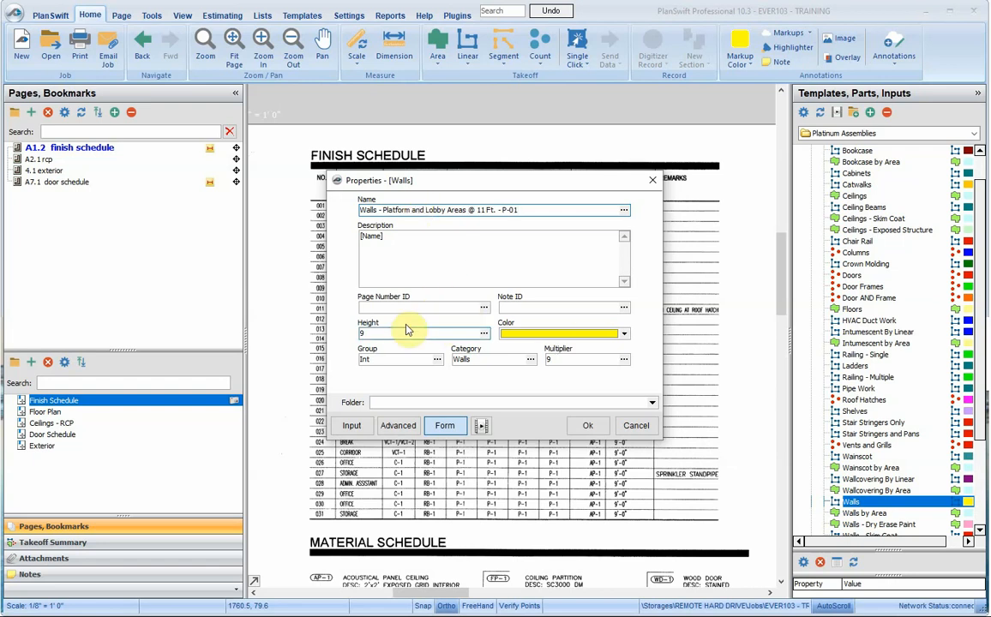
- Set the platform and lobby wall takeoff's height to 11 and its color to red, and create the item
{"action": "left_click", "coordinate": [363, 335]}
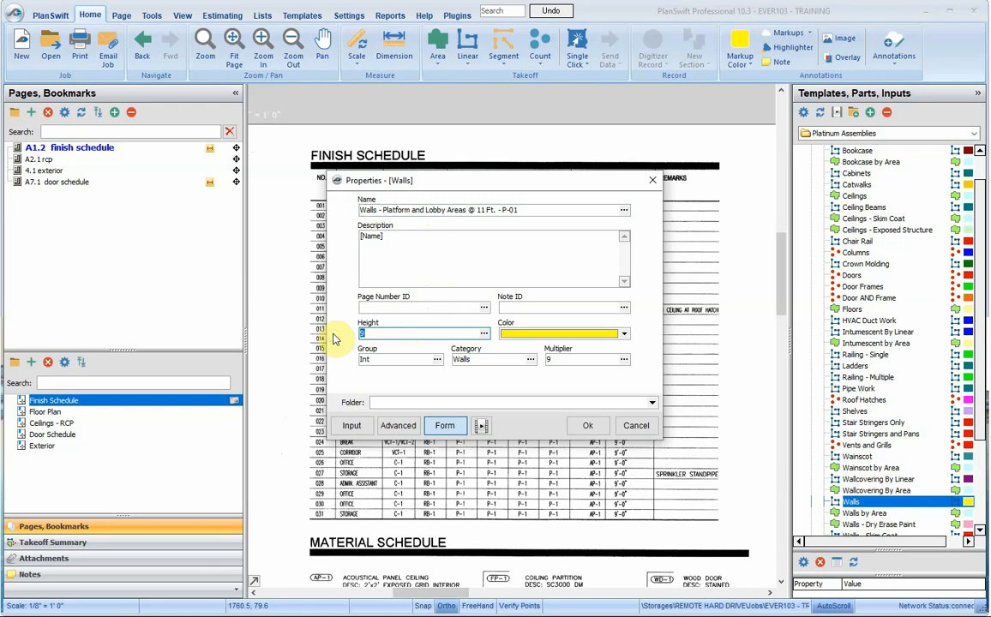
{"action": "type", "text": "11"}
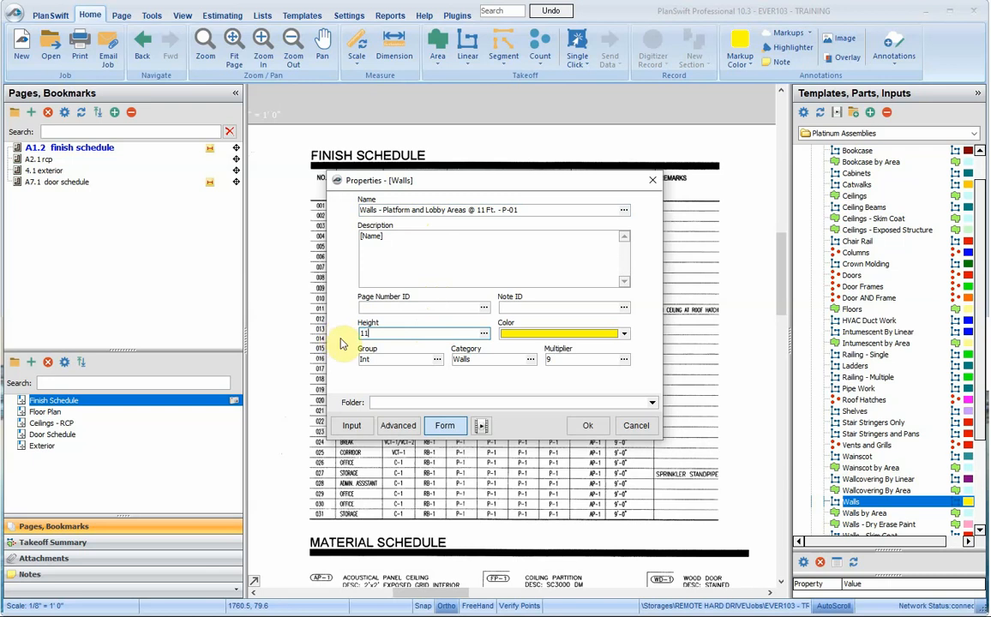
{"action": "left_click", "coordinate": [624, 333]}
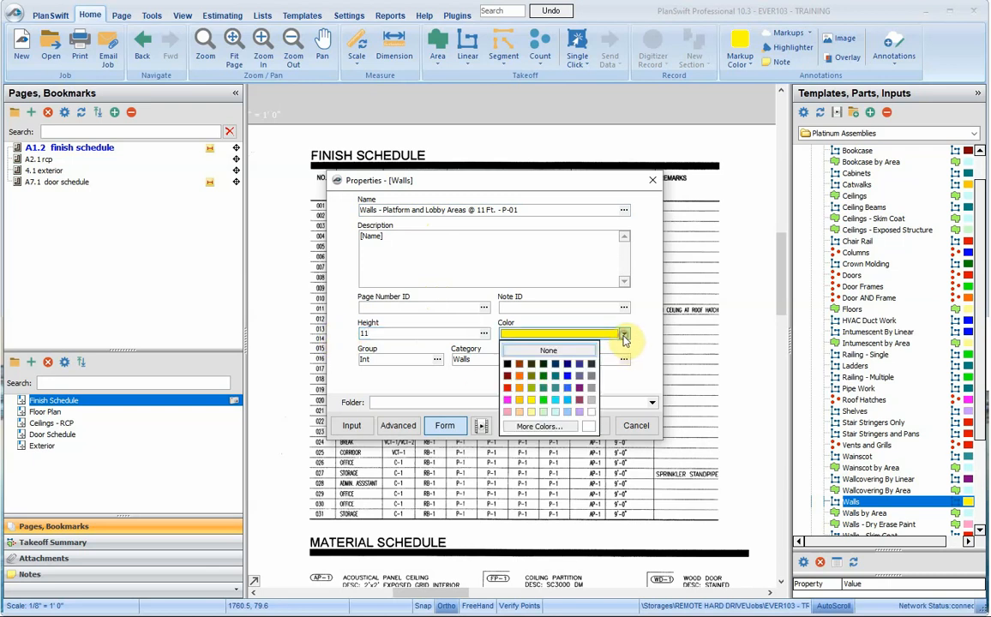
{"action": "left_click", "coordinate": [507, 388]}
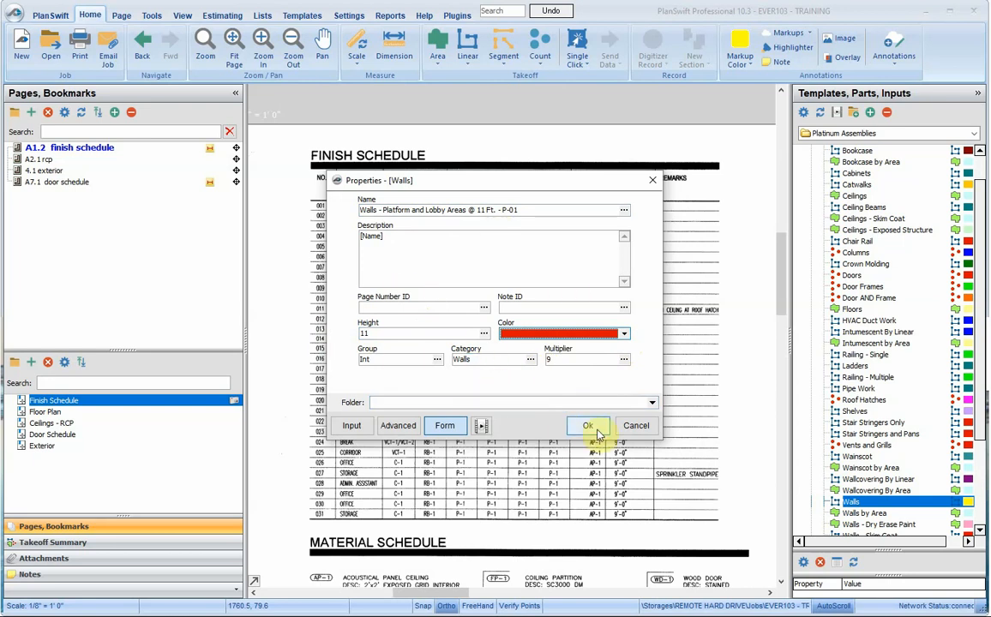
{"action": "left_click", "coordinate": [380, 307]}
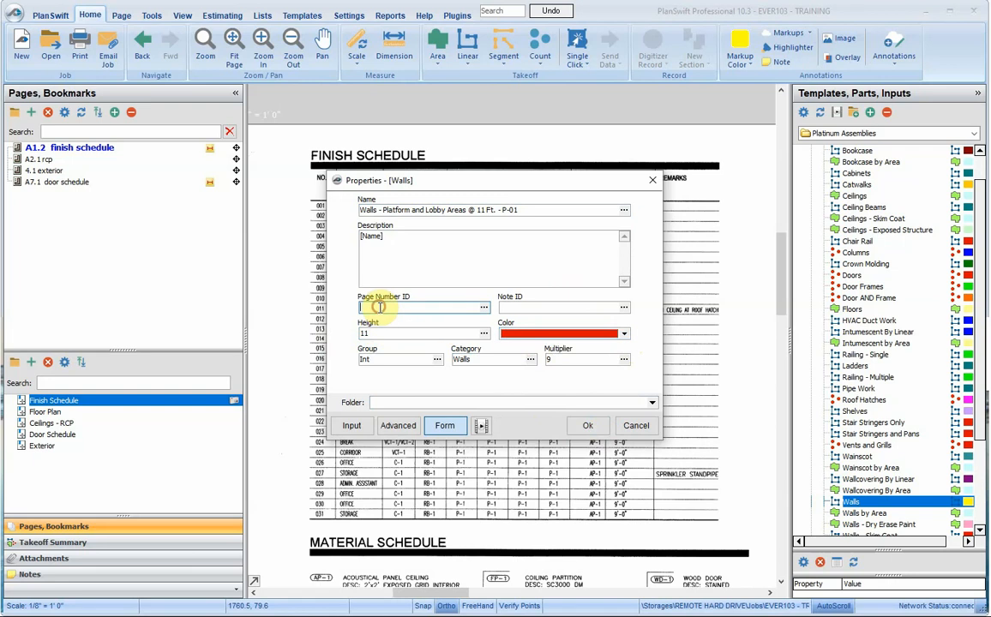
{"action": "left_click", "coordinate": [509, 307]}
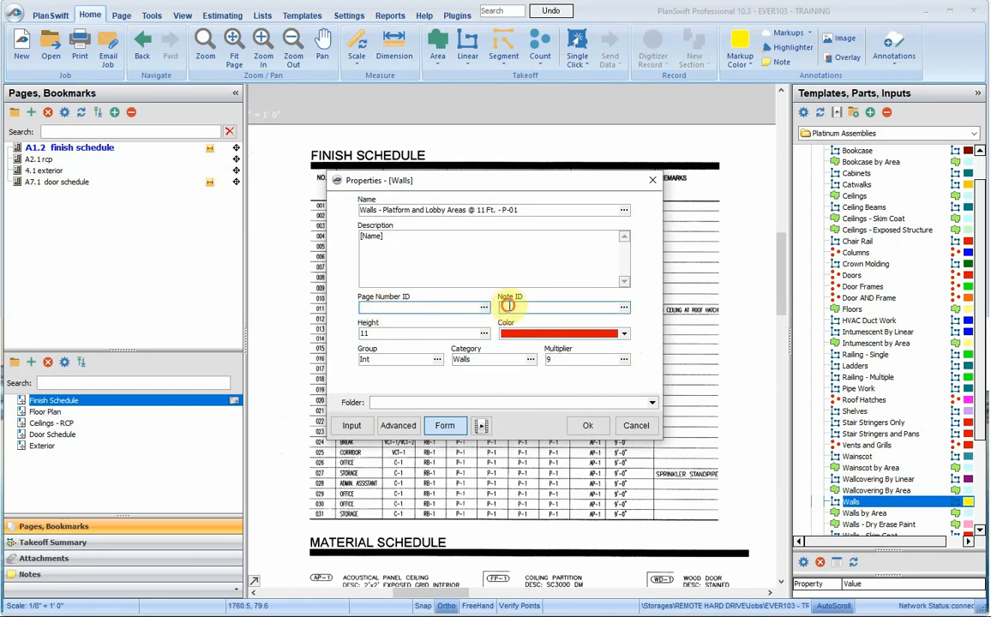
{"action": "left_click", "coordinate": [589, 428]}
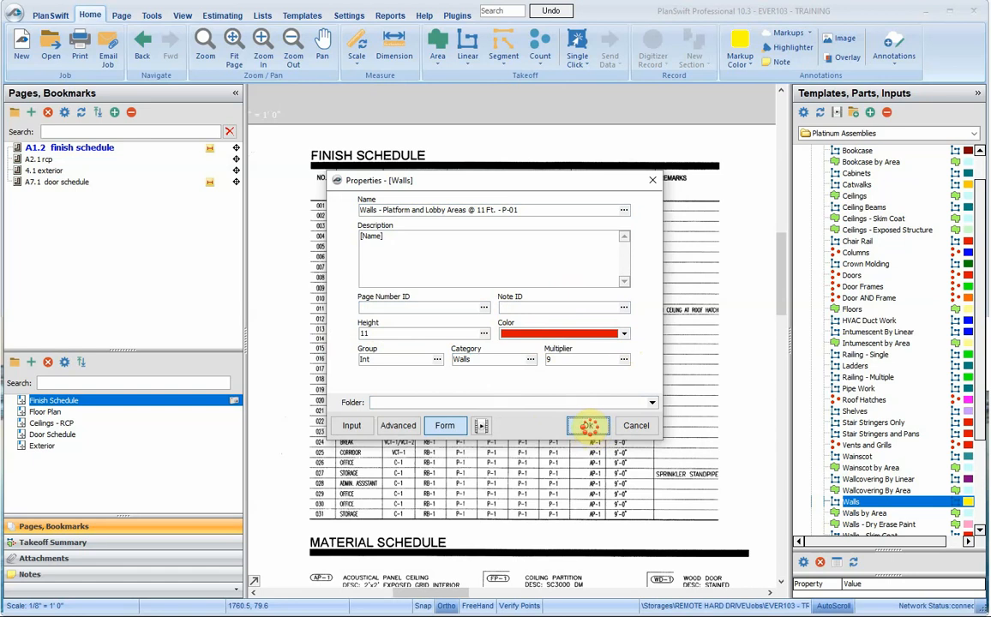
{"action": "left_click", "coordinate": [583, 424]}
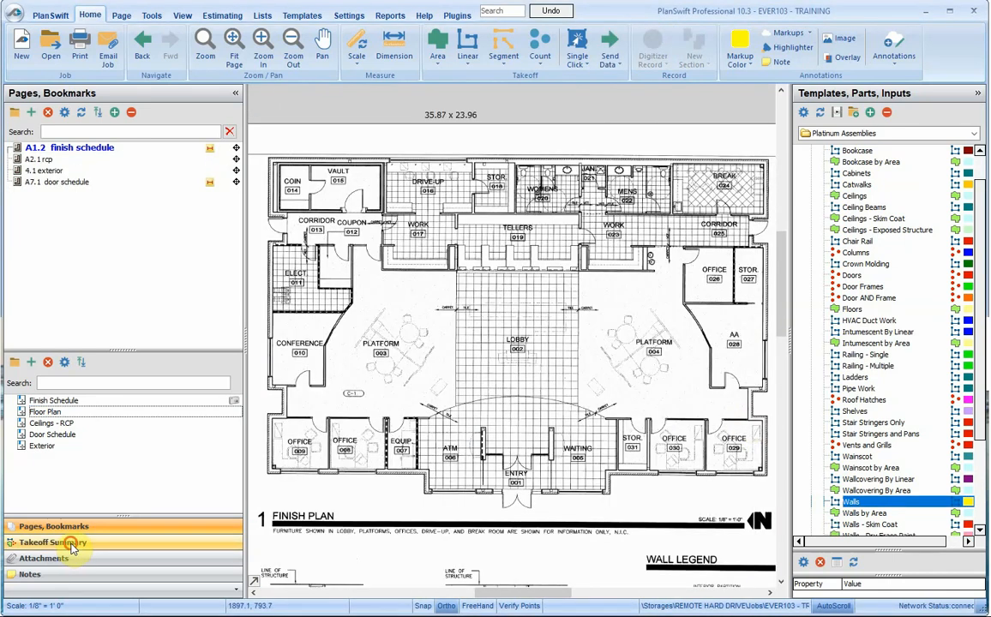
- Record the platform and lobby wall takeoff by tracing the walls around both platforms, lobby, ATM and waiting areas, starting near Office 029
{"action": "left_click", "coordinate": [73, 544]}
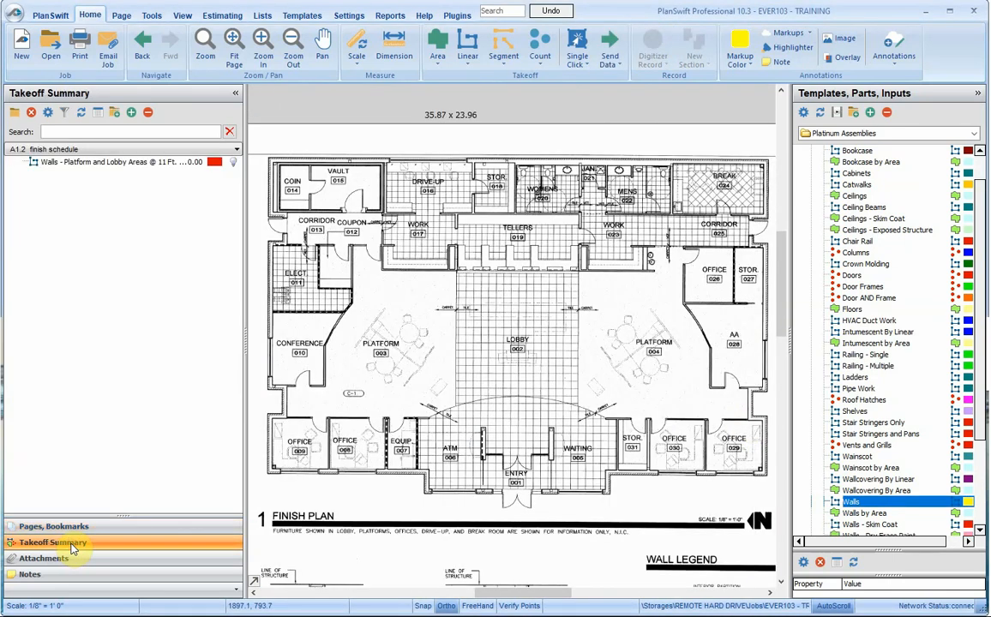
{"action": "double_click", "coordinate": [18, 163]}
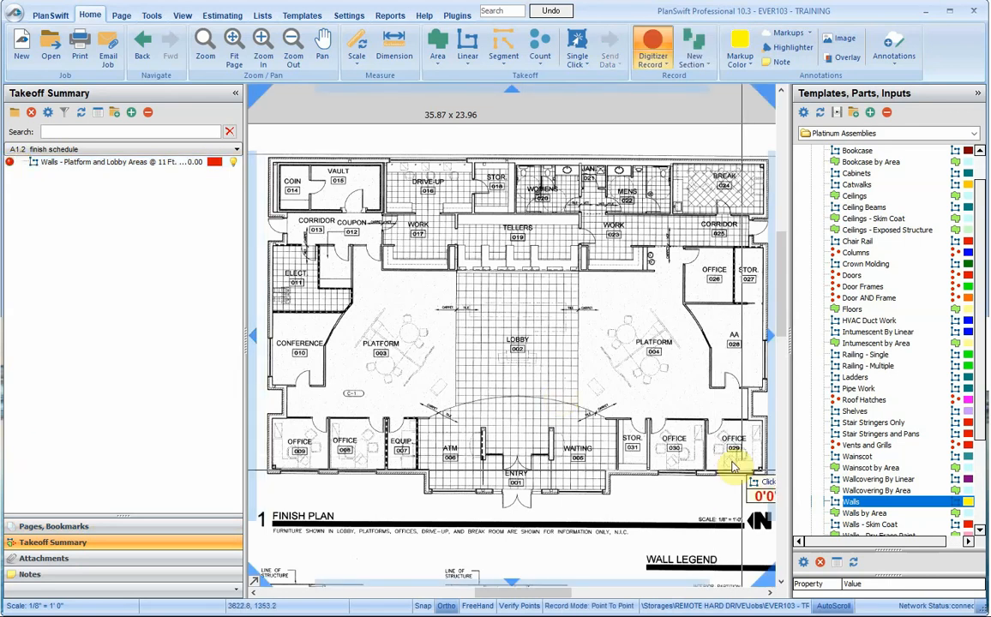
{"action": "scroll", "coordinate": [737, 391], "scroll_direction": "up", "scroll_amount": 5}
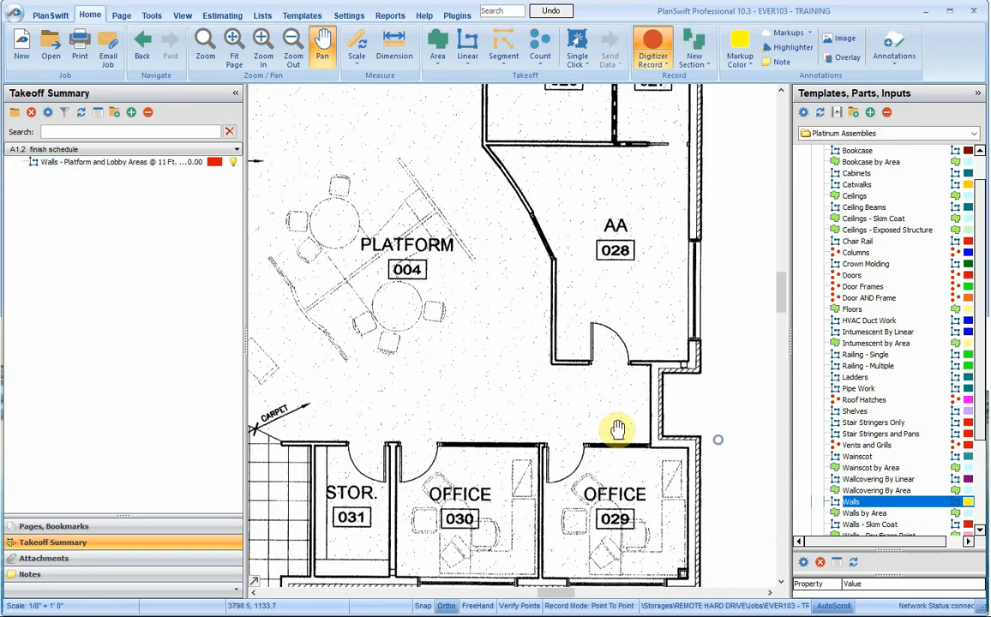
{"action": "left_click", "coordinate": [650, 444]}
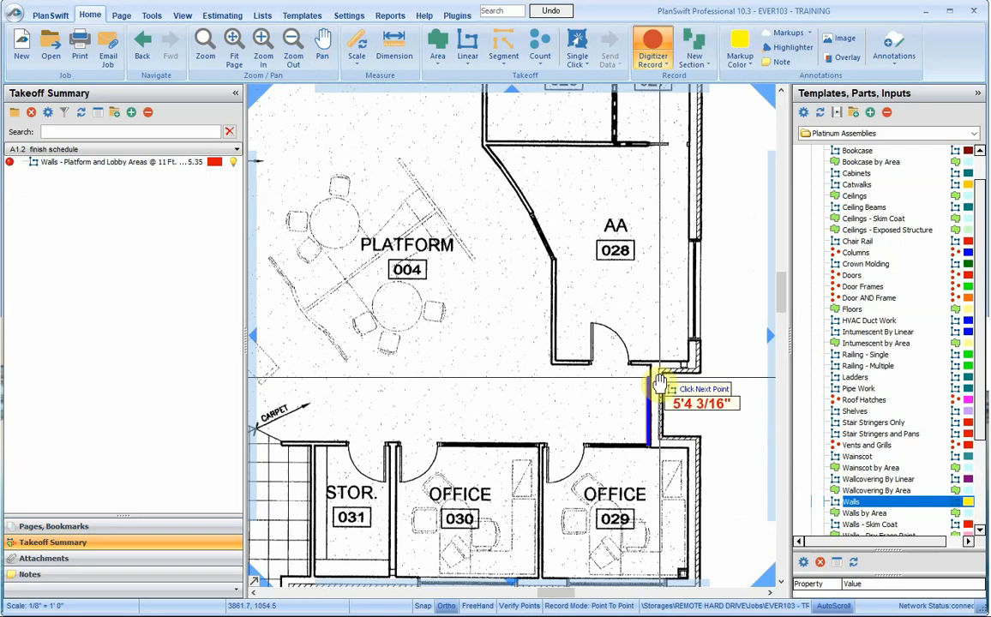
{"action": "left_click", "coordinate": [650, 369]}
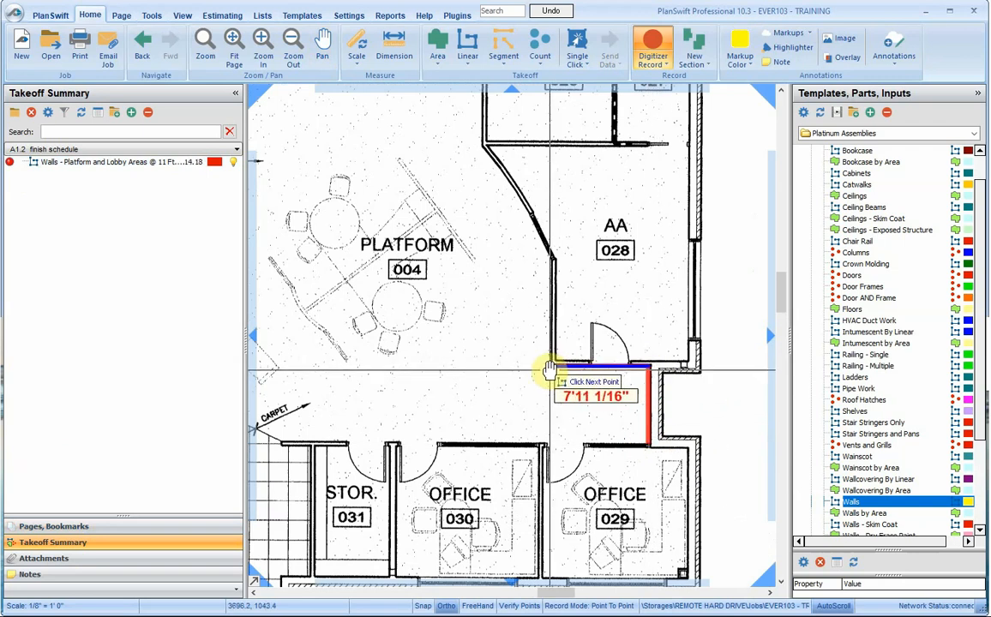
{"action": "left_click", "coordinate": [549, 369]}
{"action": "left_click", "coordinate": [549, 255]}
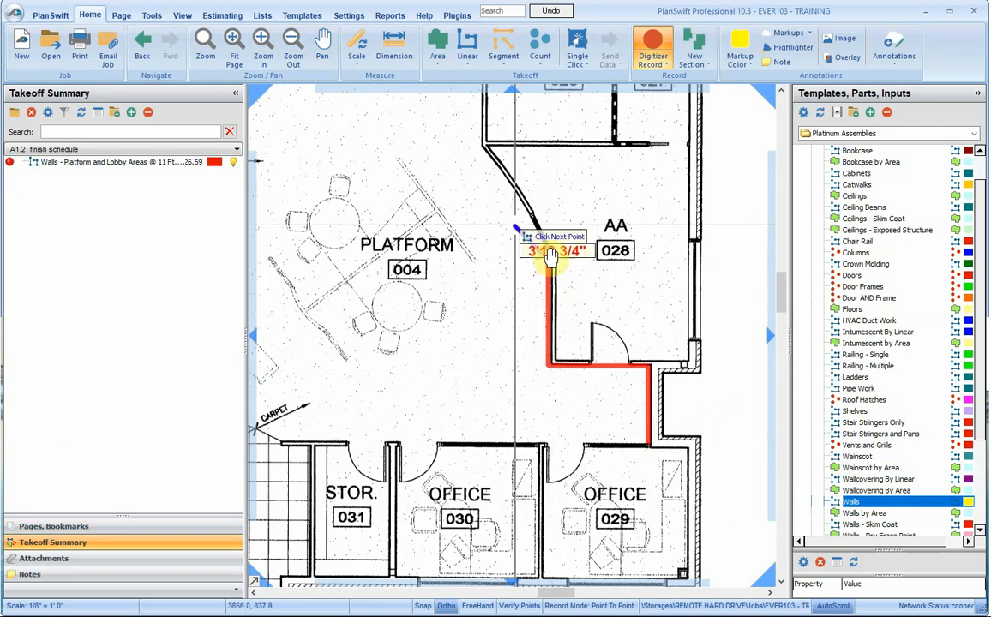
{"action": "left_click_drag", "start_coordinate": [494, 204], "coordinate": [642, 432]}
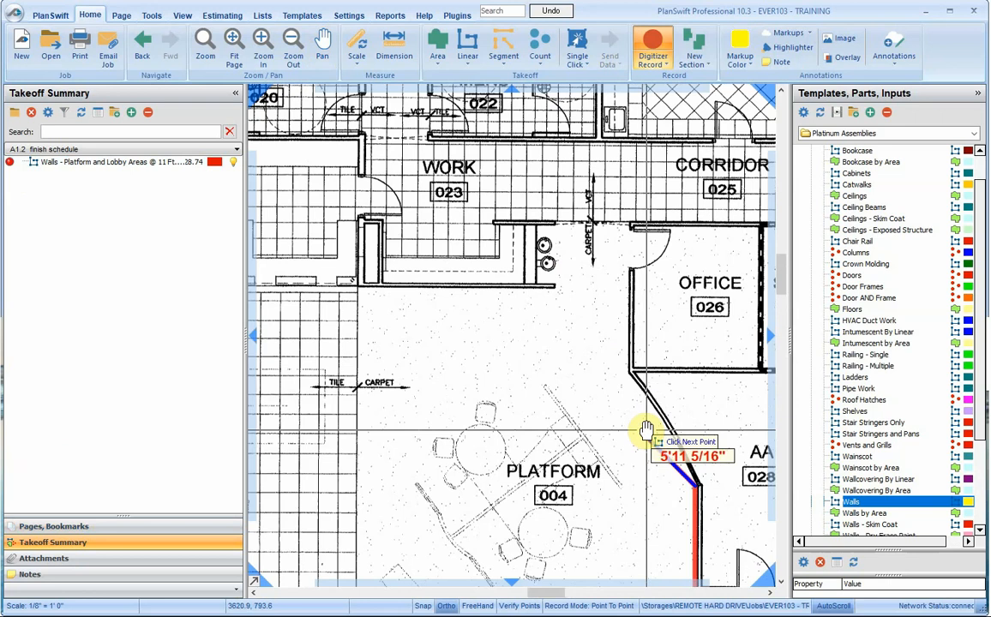
{"action": "double_click", "coordinate": [656, 439]}
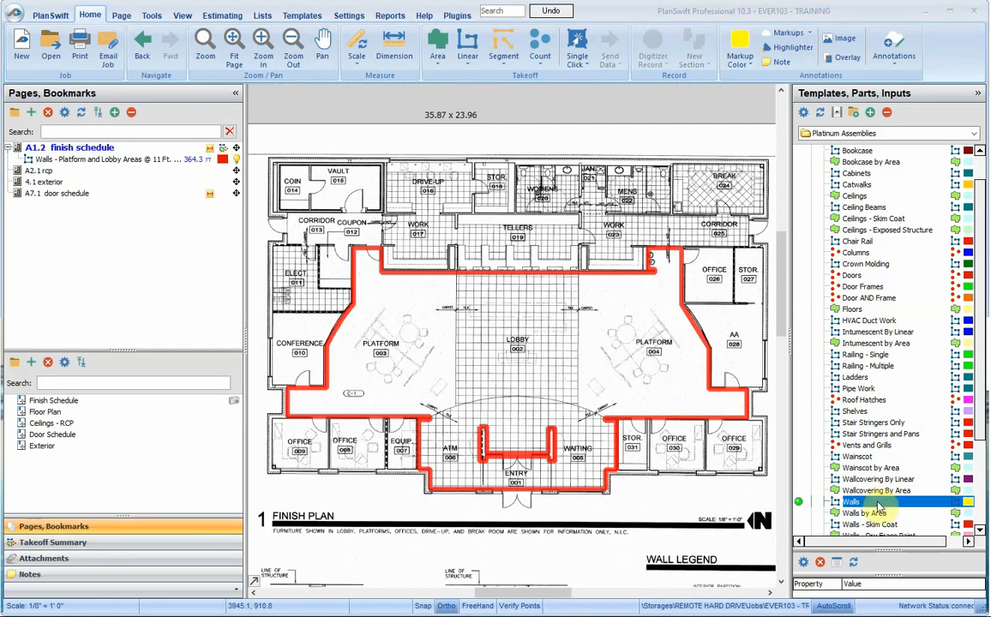
- Create a second Walls takeoff named "Walls - Teller Area @ 10 Ft. - P-01" with height 10 and color green
{"action": "double_click", "coordinate": [801, 503]}
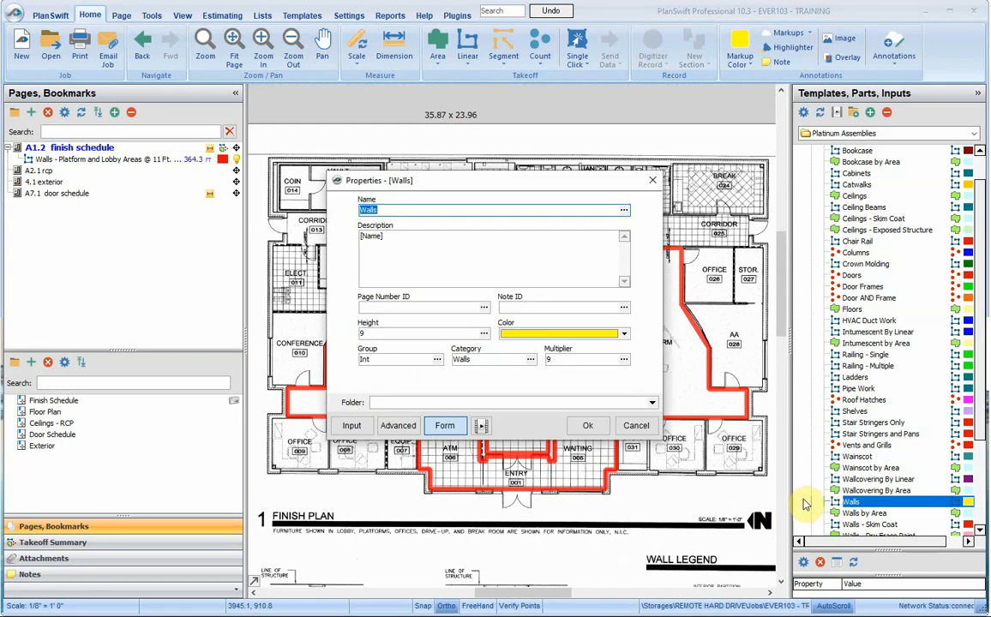
{"action": "left_click", "coordinate": [437, 208]}
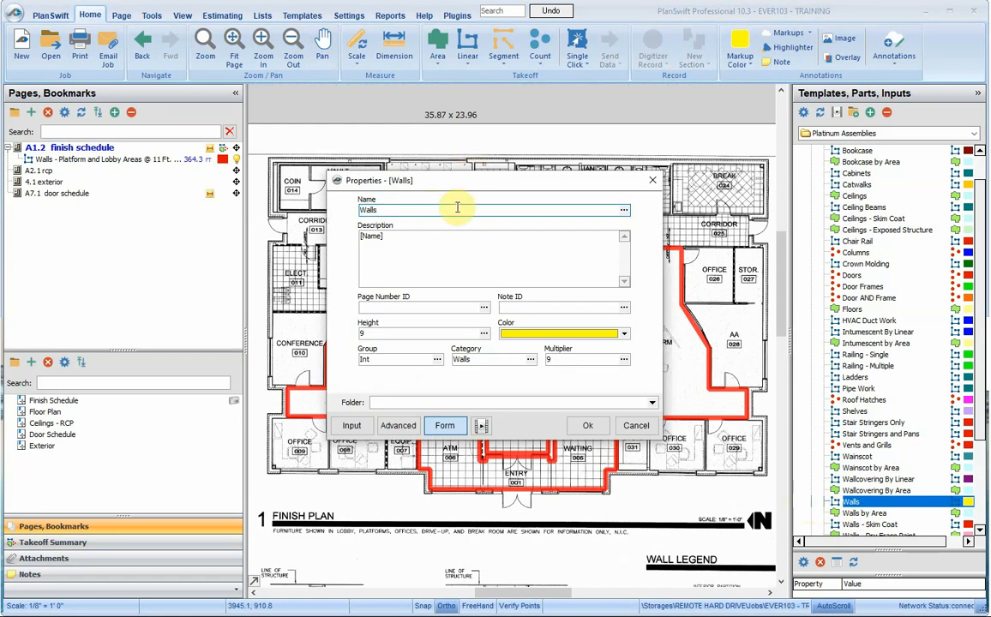
{"action": "type", "text": "- Teller Area @ 10 Ft. - P-01"}
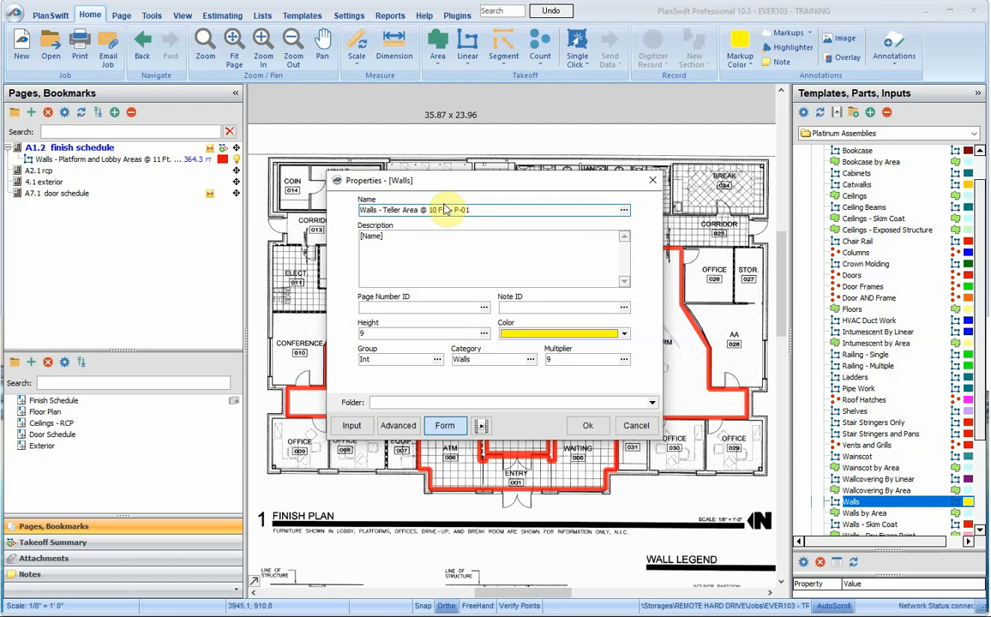
{"action": "double_click", "coordinate": [410, 332]}
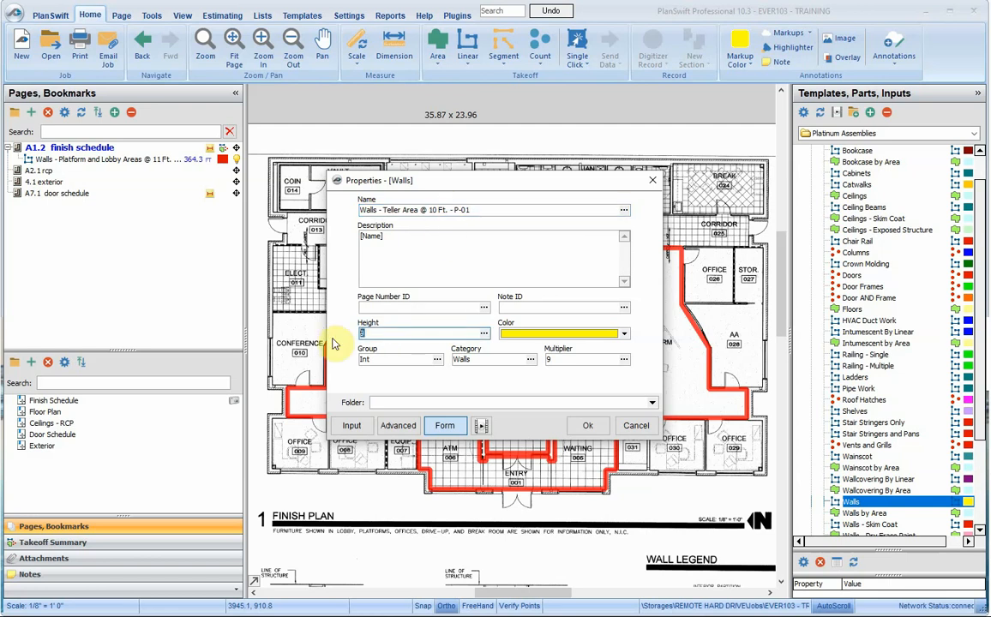
{"action": "type", "text": "10"}
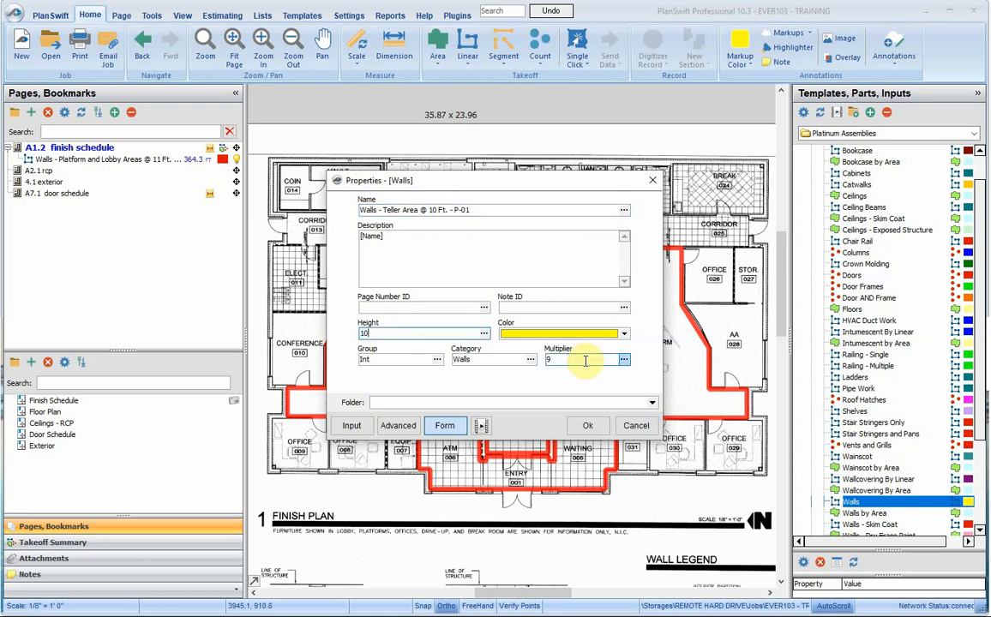
{"action": "left_click", "coordinate": [624, 335]}
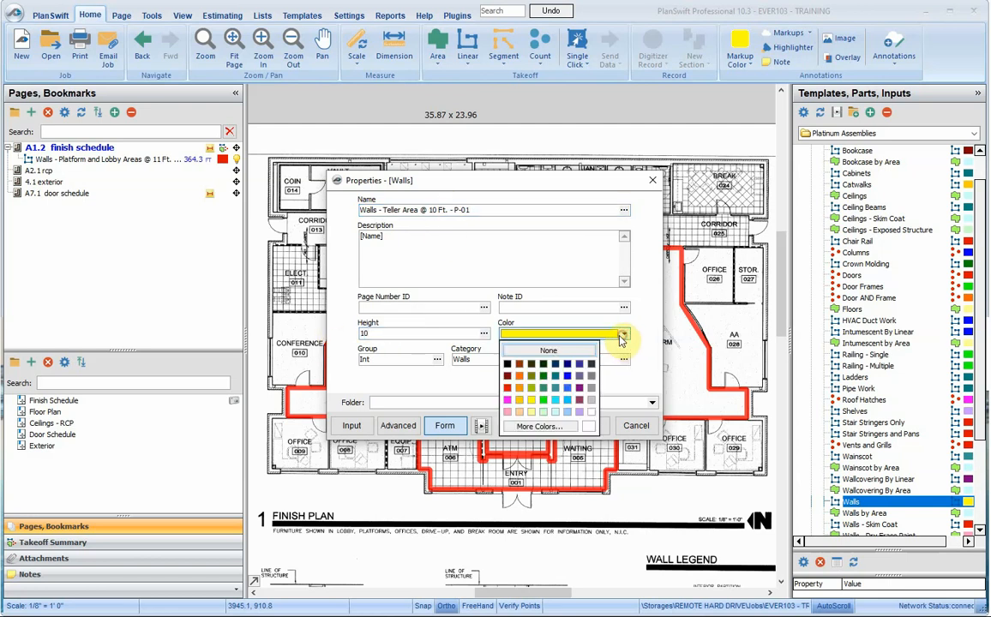
{"action": "left_click", "coordinate": [542, 400]}
{"action": "left_click", "coordinate": [583, 423]}
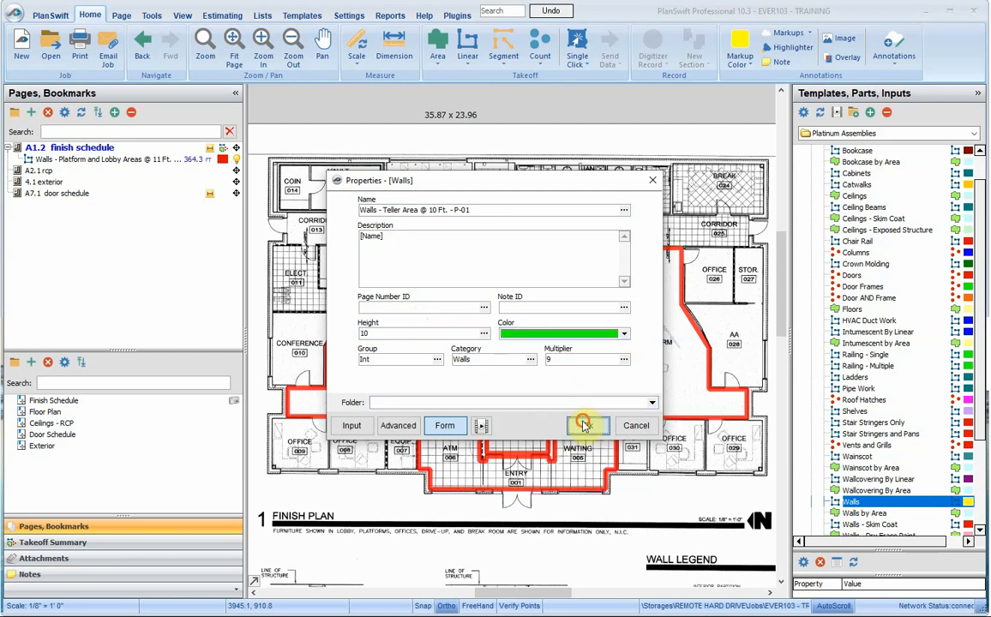
- Trace the walls around Tellers room 019 with the teller area takeoff and return to the Floor Plan view
{"action": "scroll", "coordinate": [553, 264], "scroll_direction": "up", "scroll_amount": 5}
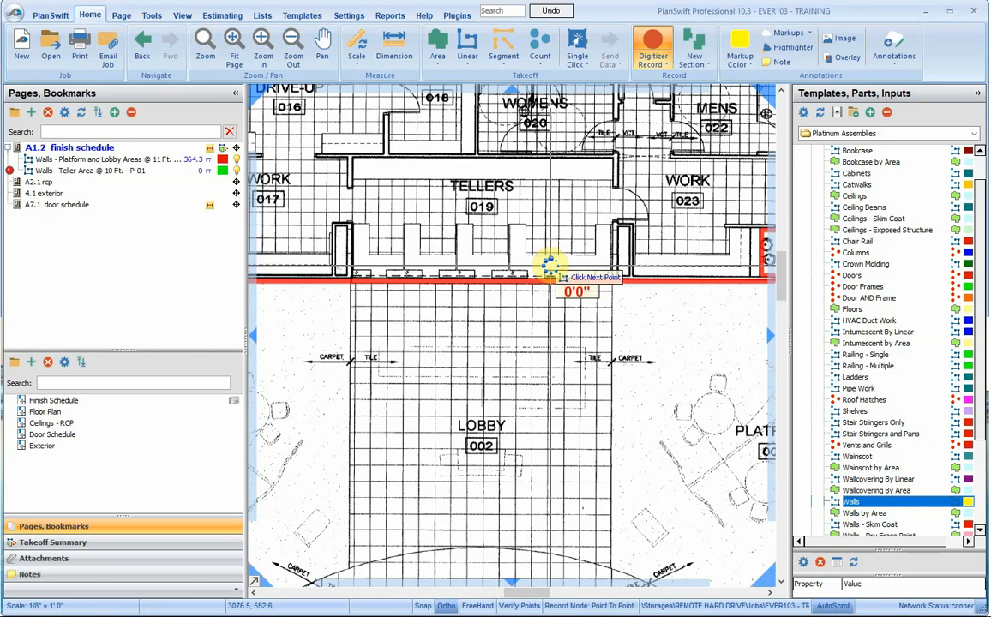
{"action": "left_click", "coordinate": [44, 411]}
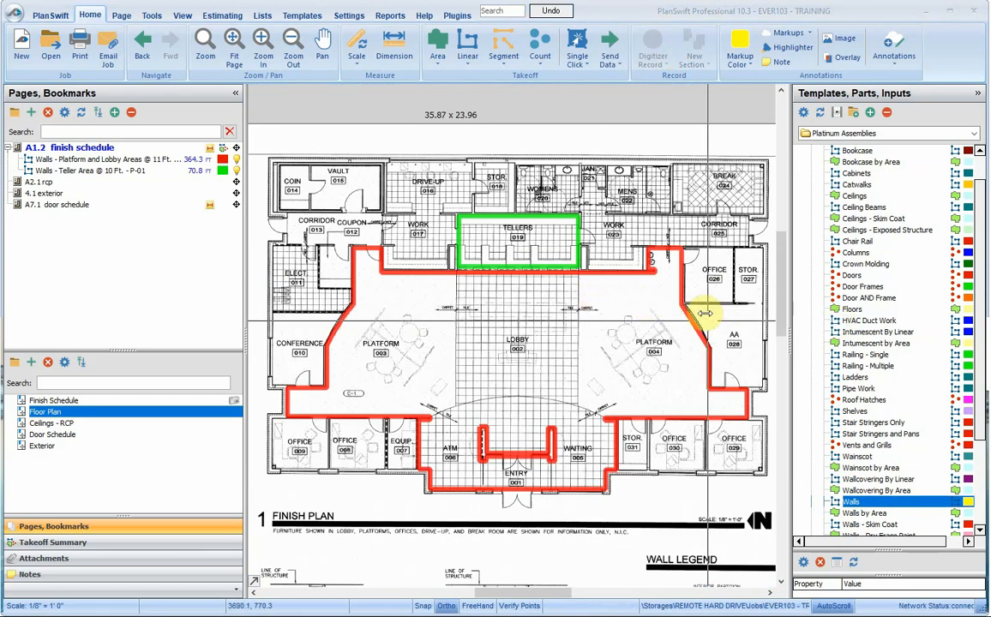
- Create a third Walls takeoff named "Walls - All Other Areas @ 9 Ft. - P-02", keeping height 9 and the color yellow
{"action": "left_click", "coordinate": [805, 502]}
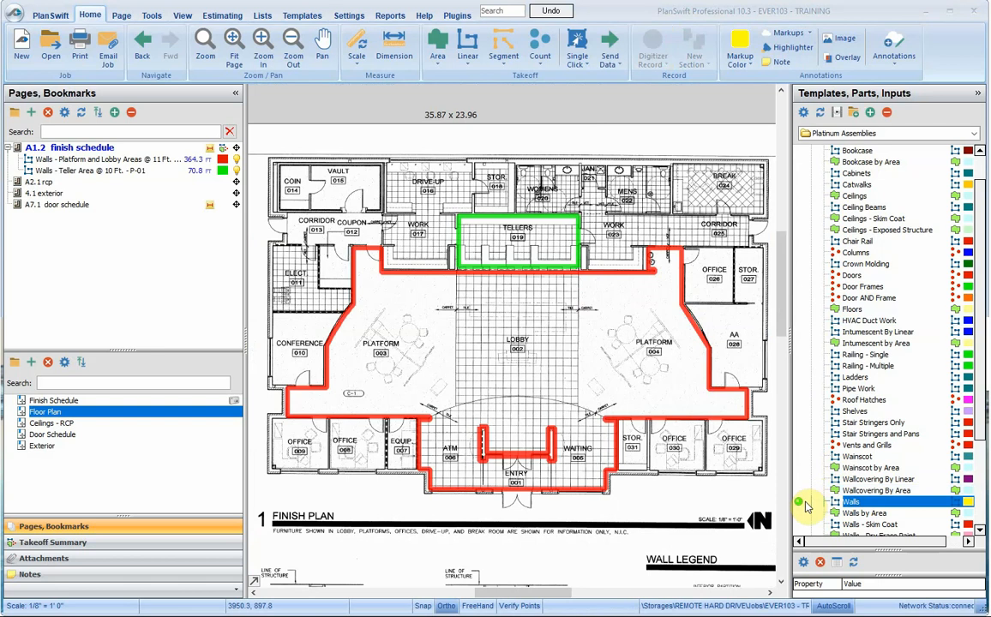
{"action": "double_click", "coordinate": [802, 505]}
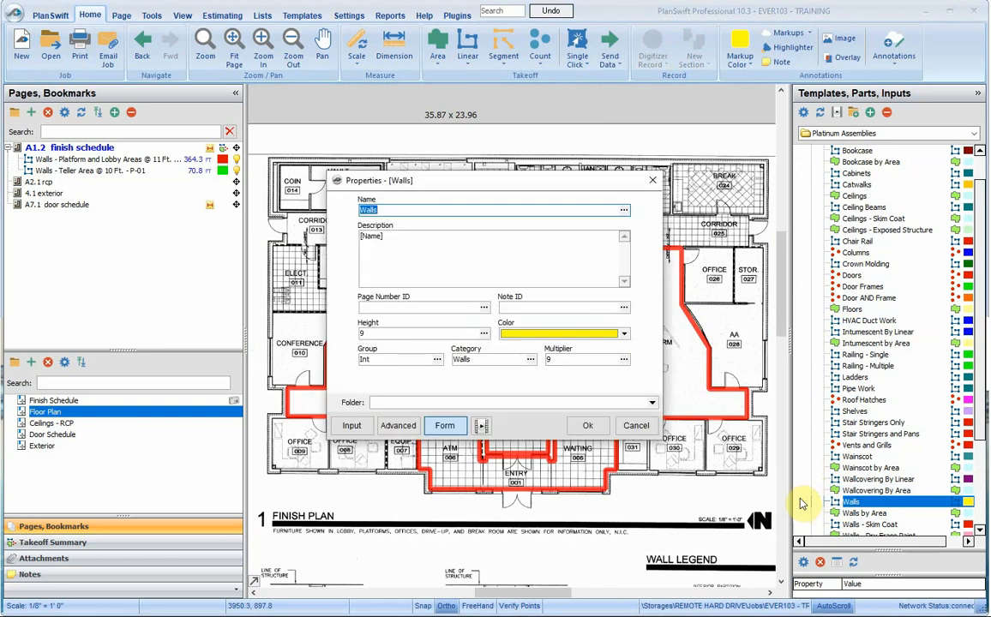
{"action": "left_click", "coordinate": [398, 212]}
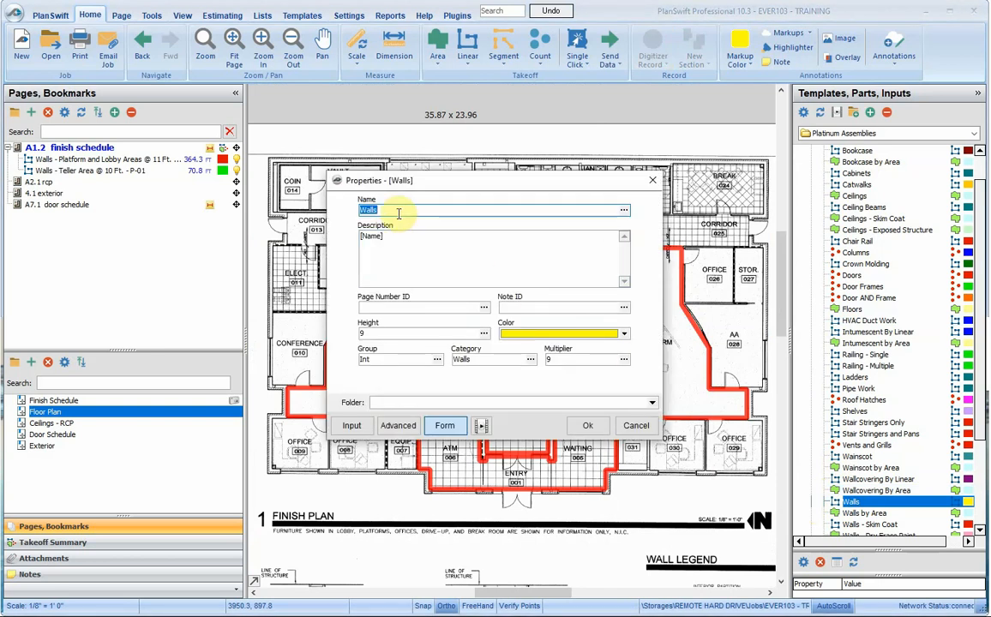
{"action": "type", "text": "-"}
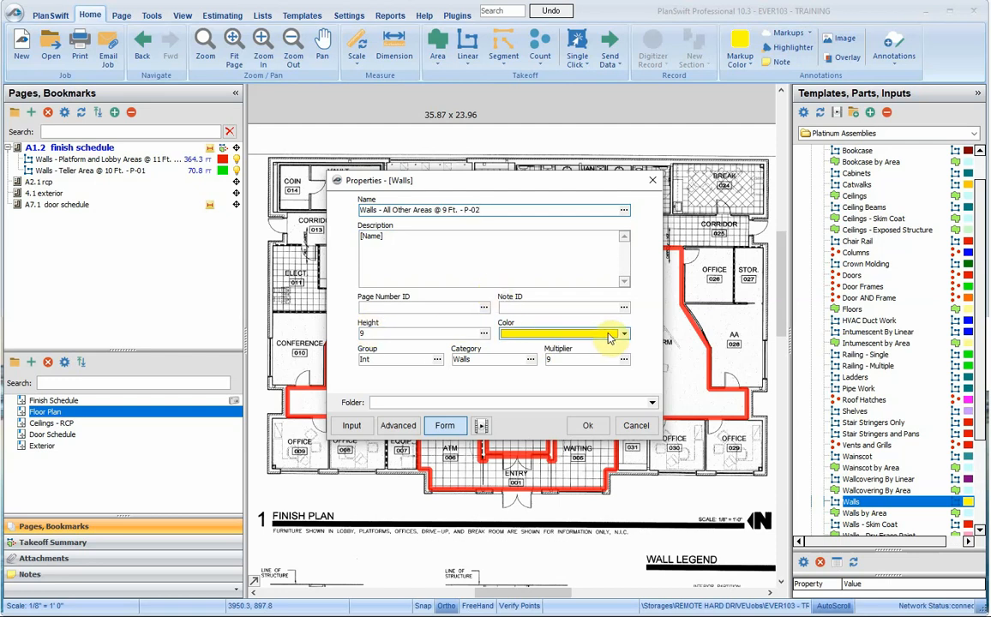
{"action": "left_click", "coordinate": [590, 426]}
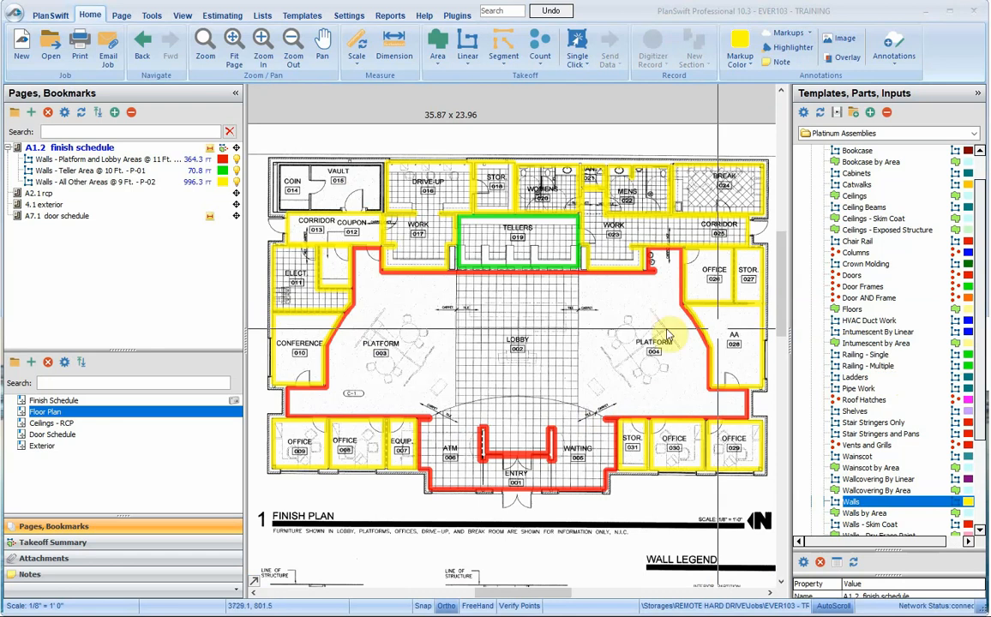
- Open the Door Schedule view and create a Doors takeoff named "Doors - Painted - P-03"
{"action": "left_click", "coordinate": [53, 435]}
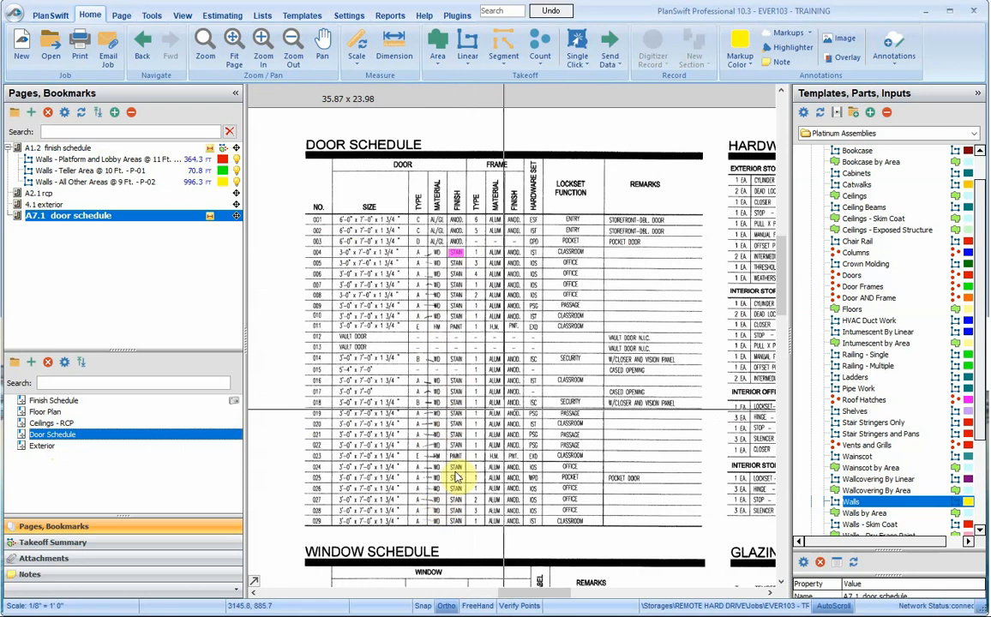
{"action": "double_click", "coordinate": [799, 282]}
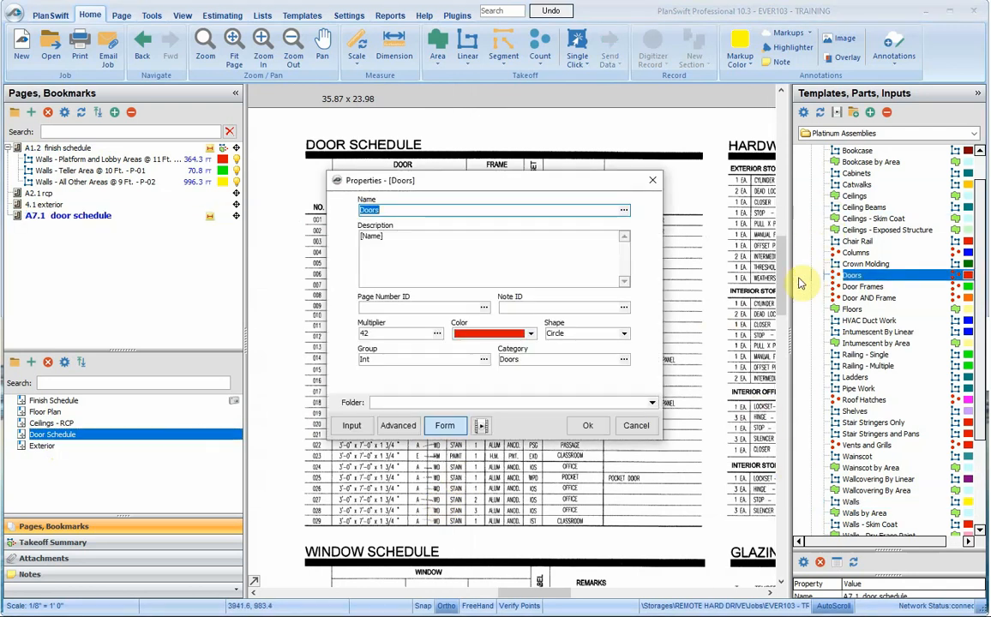
{"action": "left_click", "coordinate": [406, 211]}
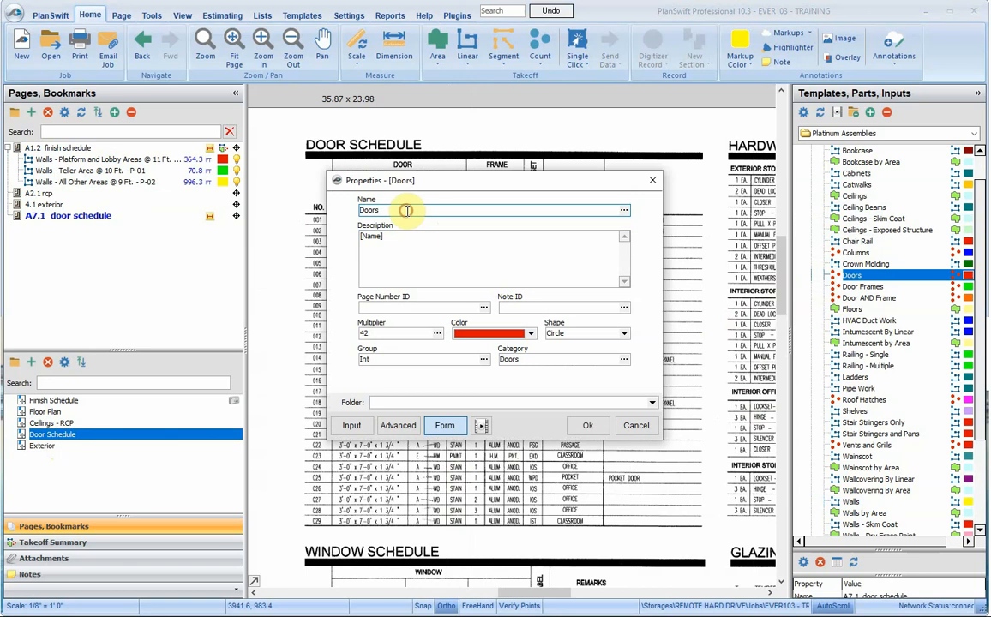
{"action": "type", "text": "- Painted - P-03"}
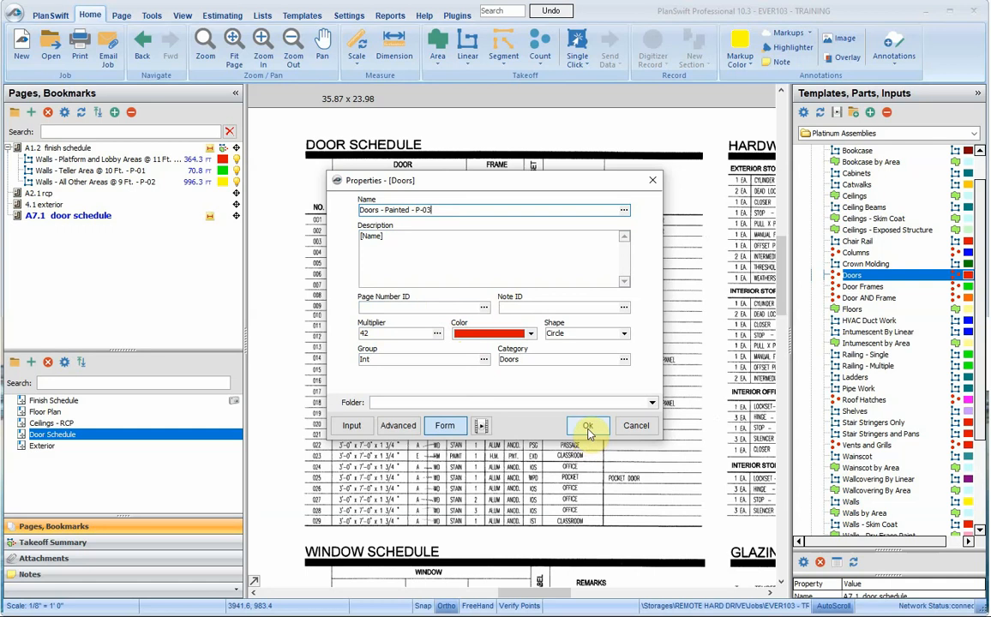
{"action": "left_click", "coordinate": [588, 427]}
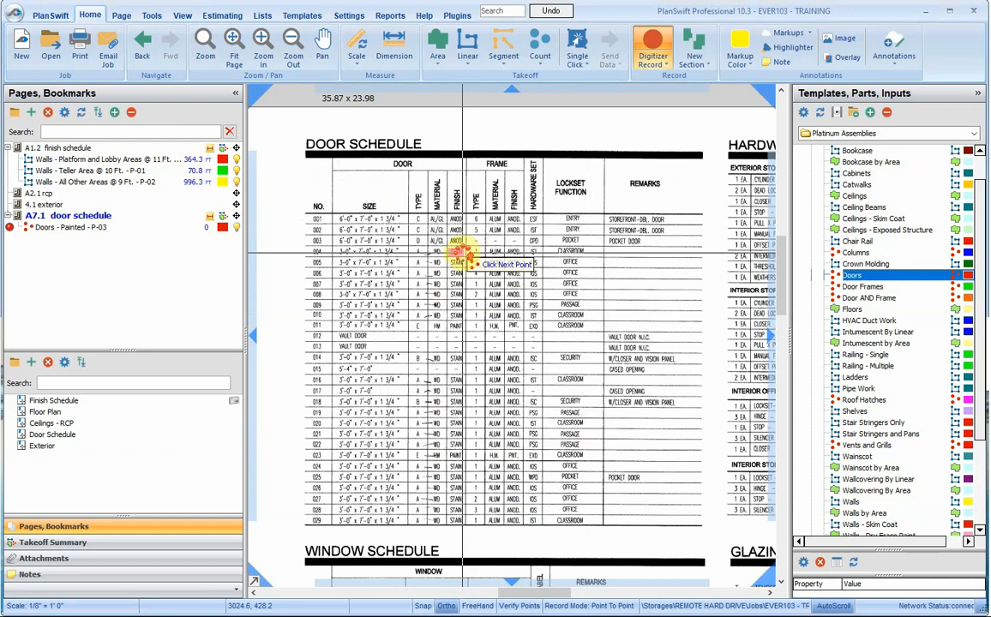
- Count every door with a stain or paint finish in the door schedule, from door 004 to door 029, skipping 012, 013 and 015
{"action": "scroll", "coordinate": [468, 251], "scroll_direction": "up", "scroll_amount": 2}
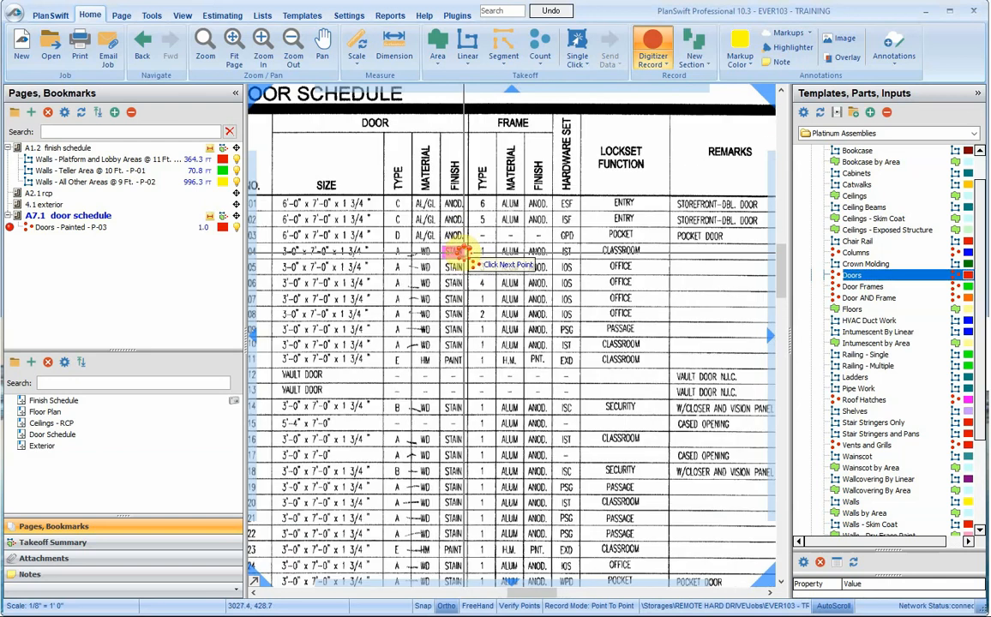
{"action": "left_click", "coordinate": [465, 267]}
{"action": "left_click", "coordinate": [464, 282]}
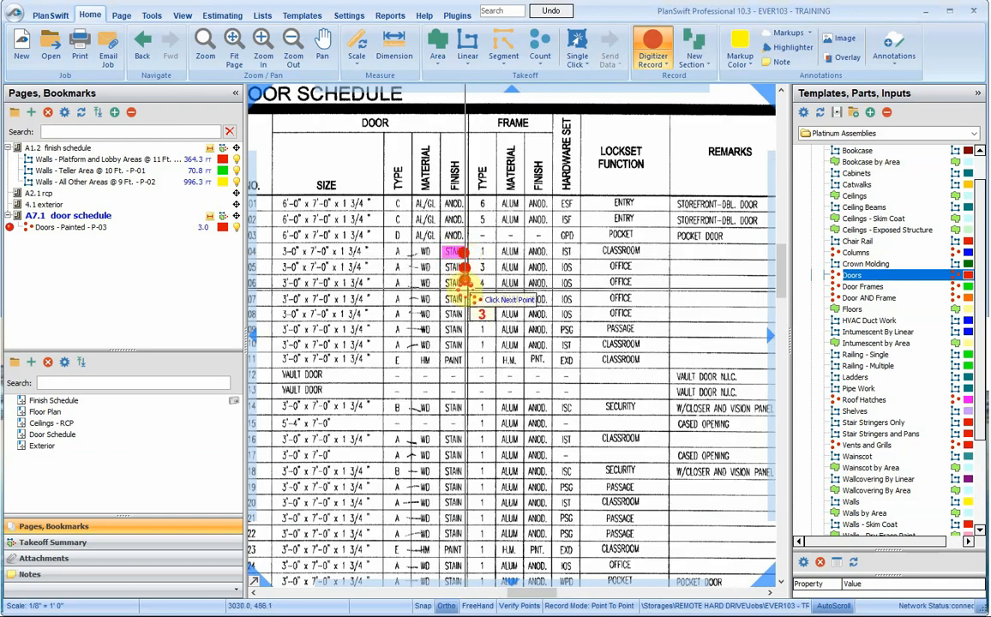
{"action": "left_click", "coordinate": [466, 299]}
{"action": "left_click", "coordinate": [466, 313]}
{"action": "left_click", "coordinate": [465, 331]}
{"action": "left_click", "coordinate": [463, 346]}
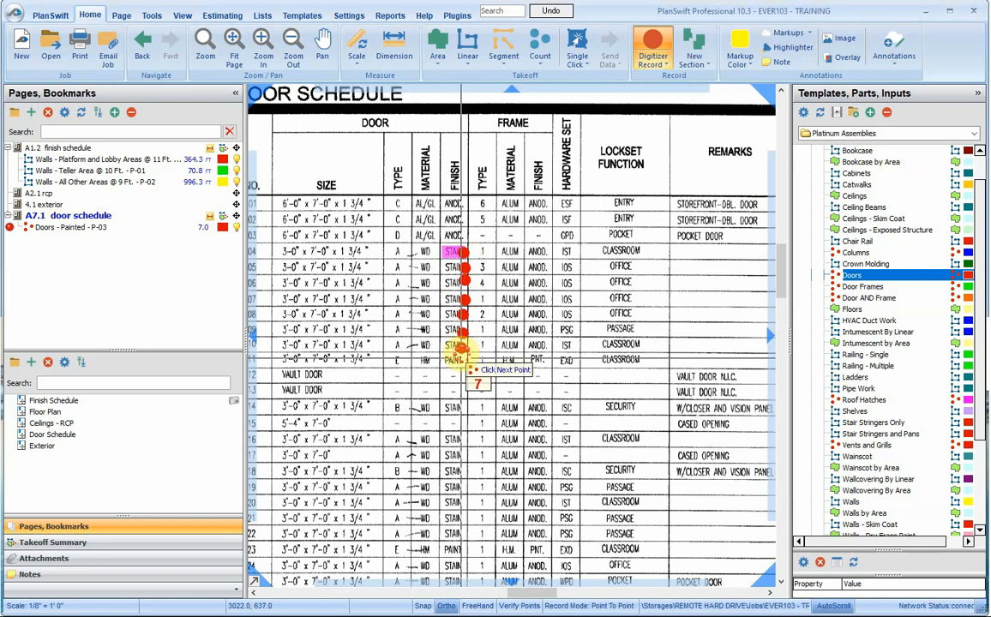
{"action": "left_click", "coordinate": [461, 361]}
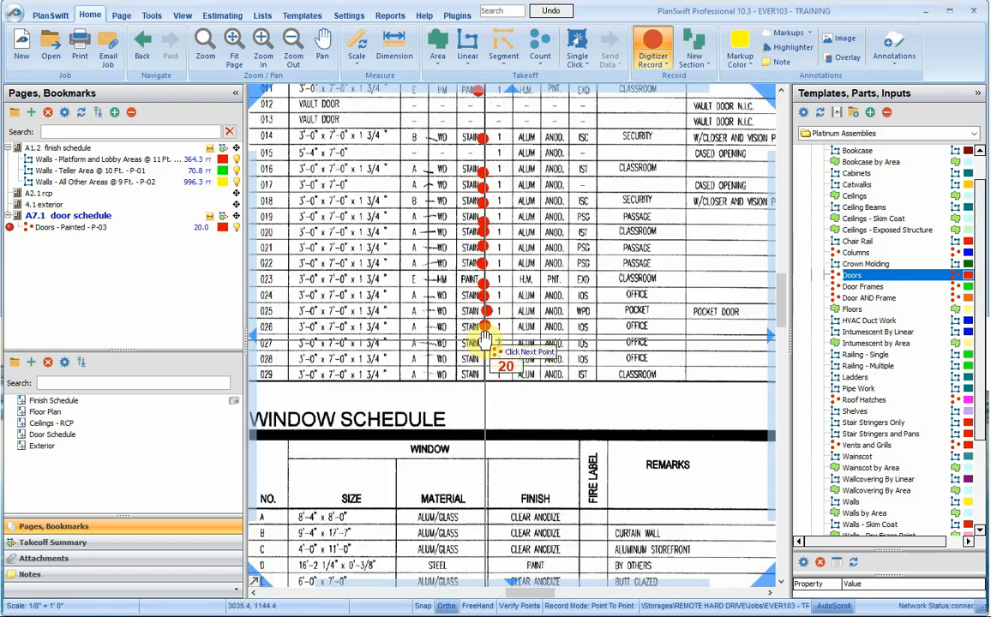
{"action": "left_click", "coordinate": [485, 342]}
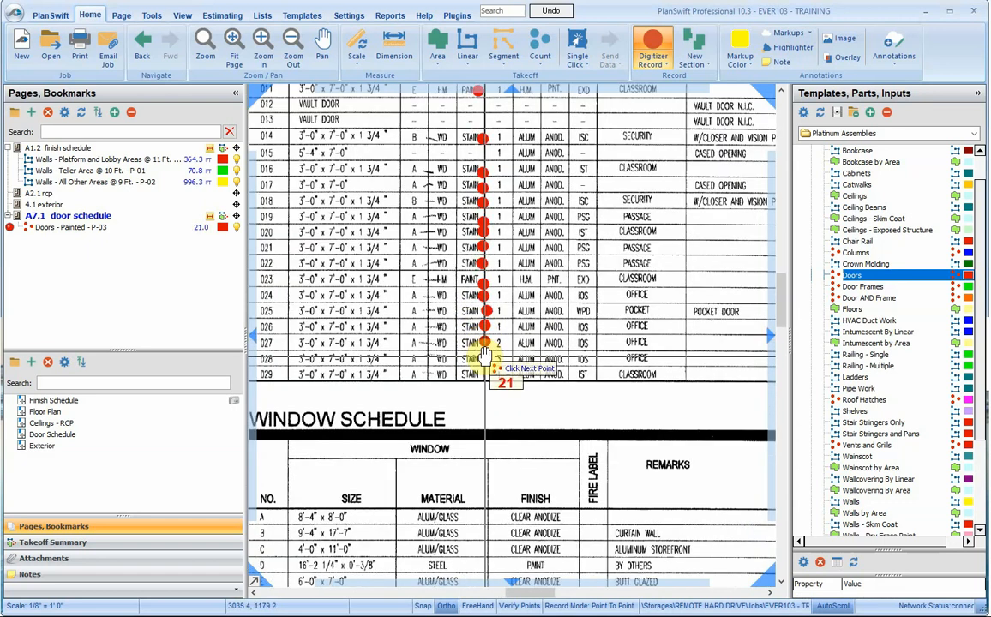
{"action": "left_click", "coordinate": [482, 359]}
{"action": "left_click", "coordinate": [480, 375]}
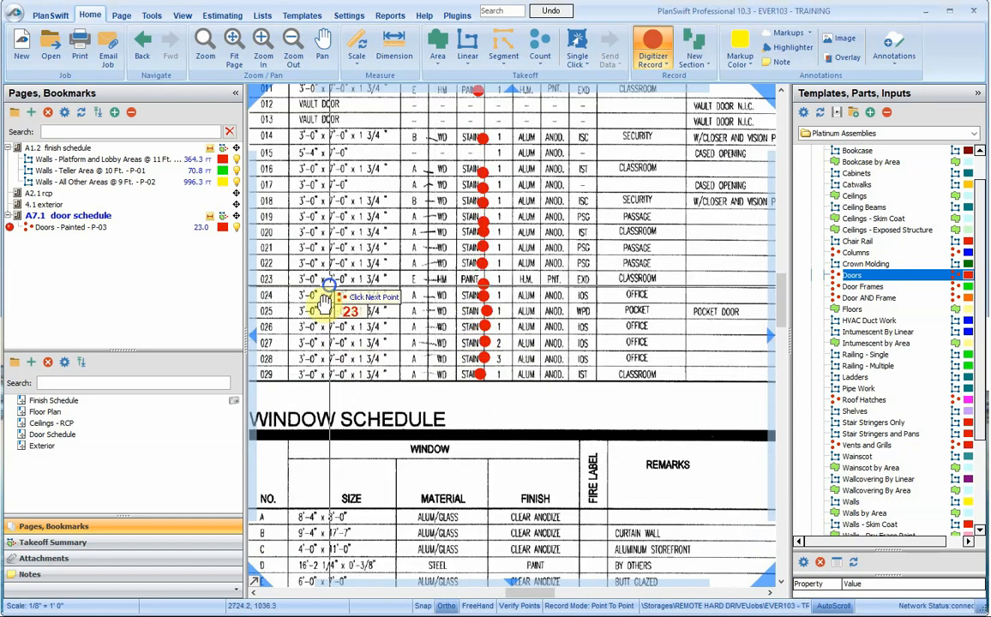
- Create a Door Frames takeoff named "Door Frames - Painted" on the door schedule page
{"action": "left_click_drag", "start_coordinate": [323, 295], "coordinate": [416, 325]}
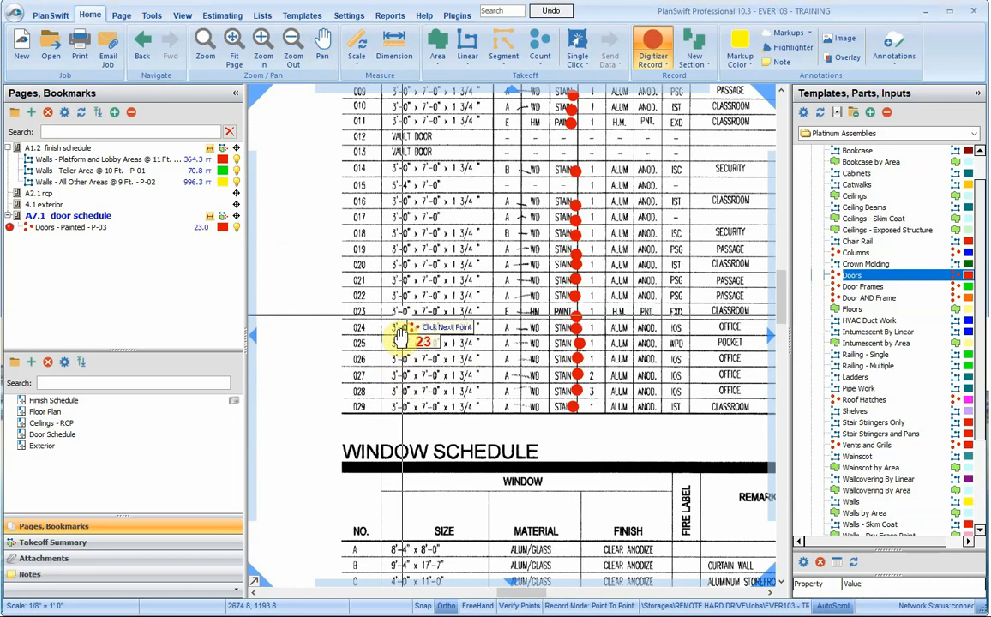
{"action": "left_click_drag", "start_coordinate": [401, 167], "coordinate": [411, 360]}
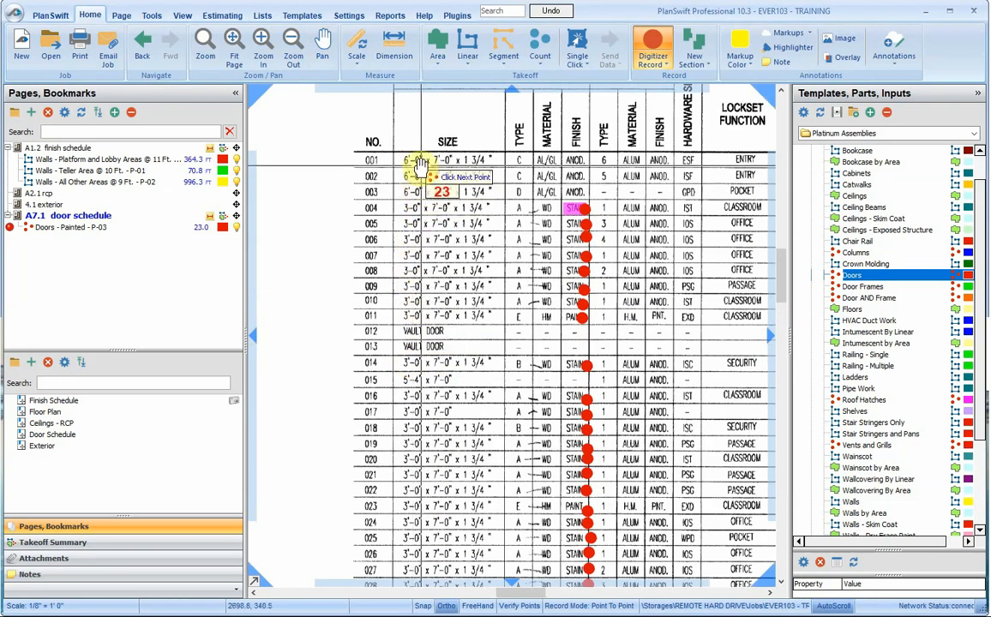
{"action": "left_click_drag", "start_coordinate": [538, 266], "coordinate": [341, 171]}
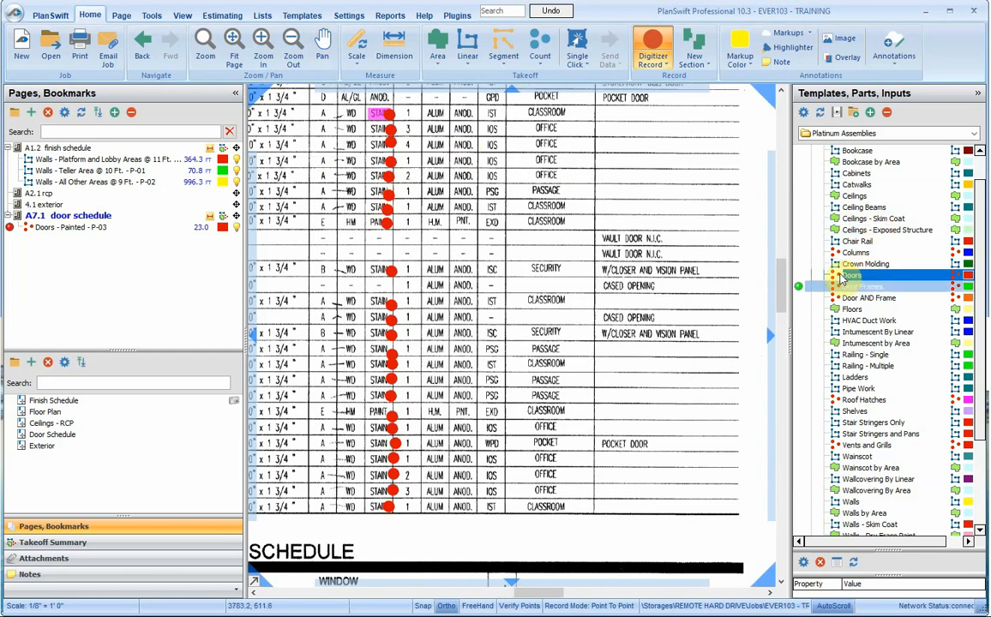
{"action": "left_click_drag", "start_coordinate": [842, 280], "coordinate": [800, 291]}
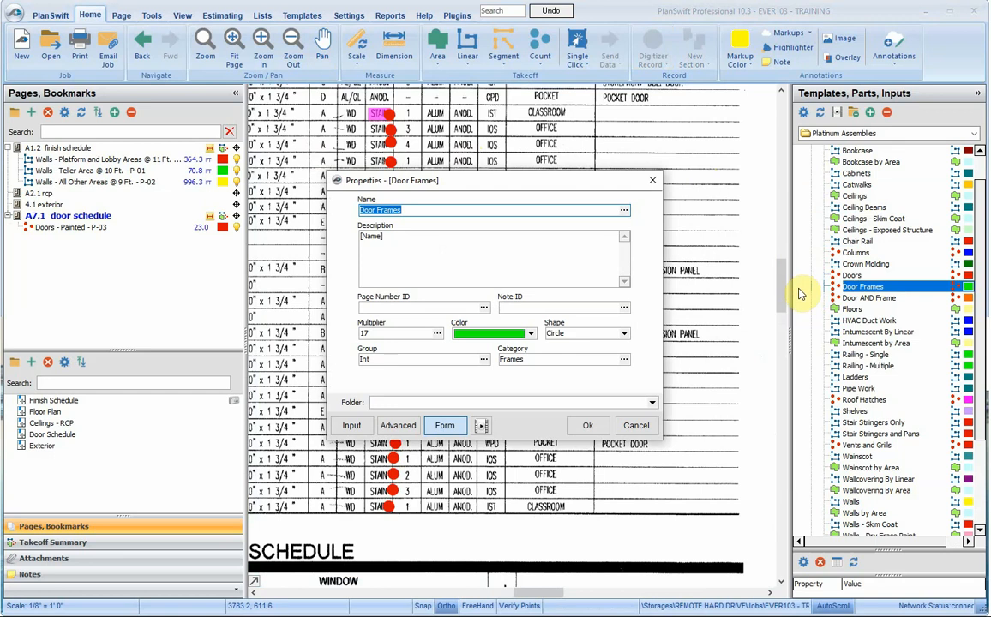
{"action": "left_click", "coordinate": [410, 209]}
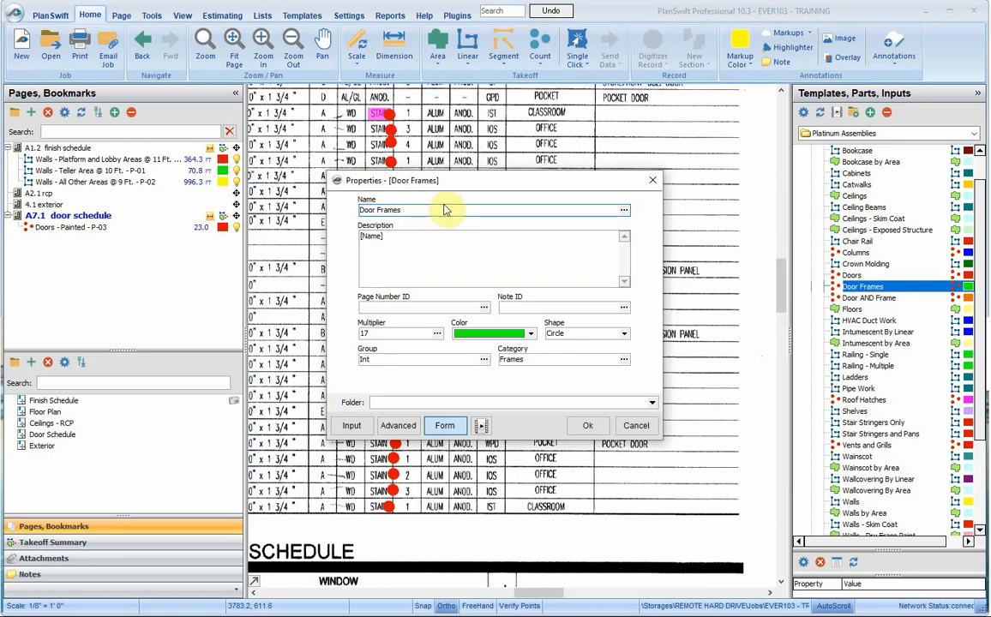
{"action": "type", "text": "- Painted"}
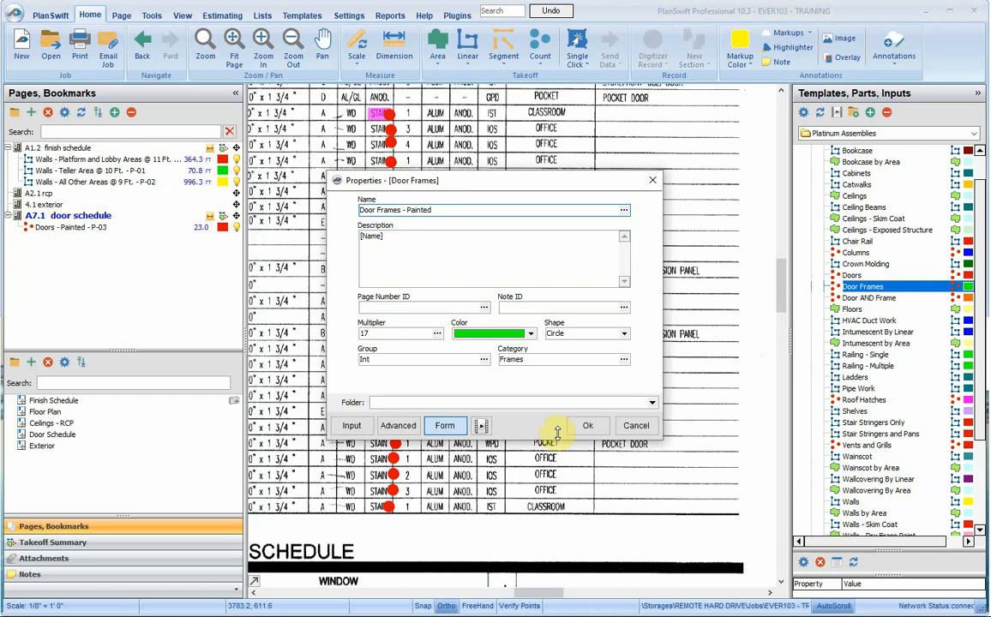
{"action": "left_click", "coordinate": [588, 426]}
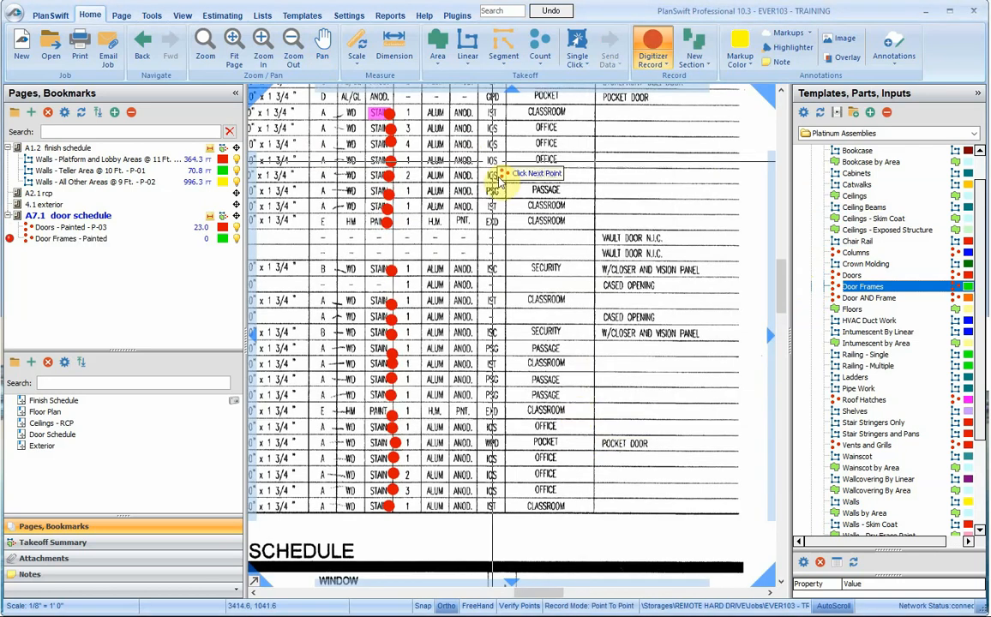
- Count the painted hollow metal frames of doors 023 and 011 in the frame finish column and stop recording
{"action": "scroll", "coordinate": [480, 146], "scroll_direction": "up", "scroll_amount": 1}
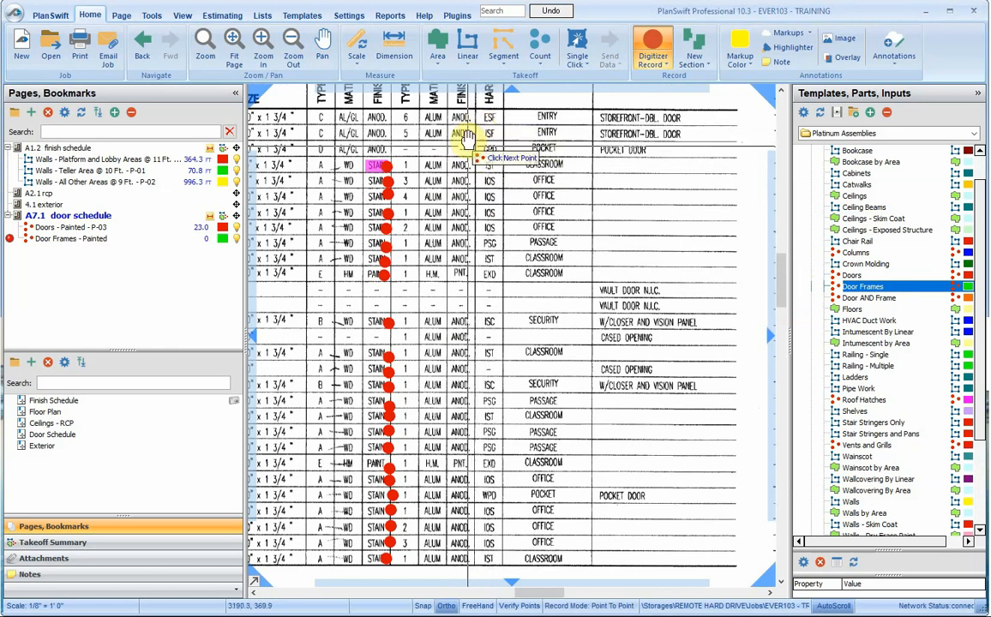
{"action": "scroll", "coordinate": [461, 339], "scroll_direction": "down", "scroll_amount": 4}
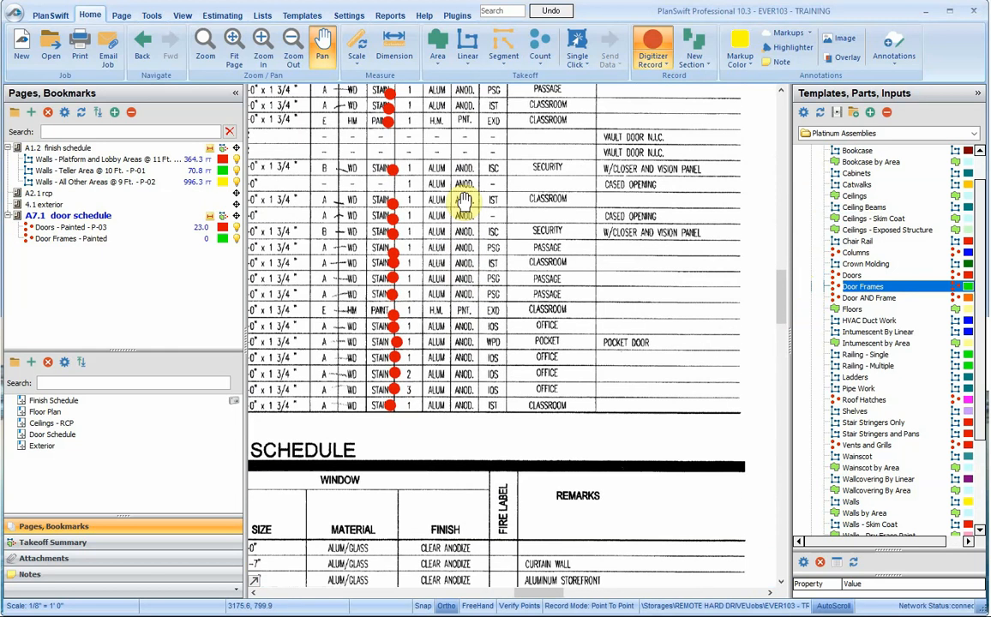
{"action": "left_click", "coordinate": [470, 311]}
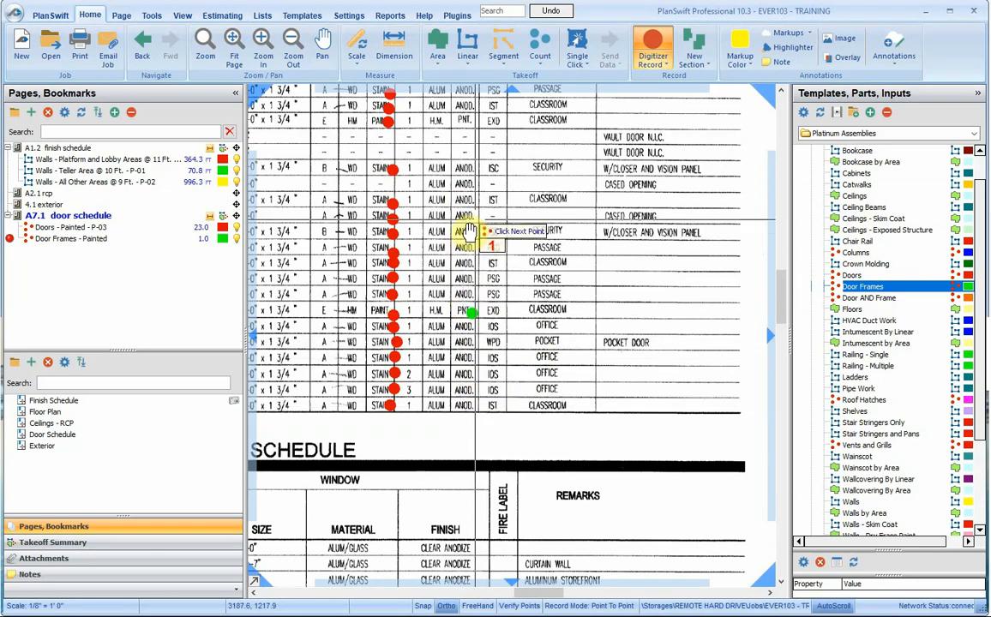
{"action": "scroll", "coordinate": [480, 195], "scroll_direction": "up", "scroll_amount": 2}
{"action": "scroll", "coordinate": [485, 197], "scroll_direction": "up", "scroll_amount": 2}
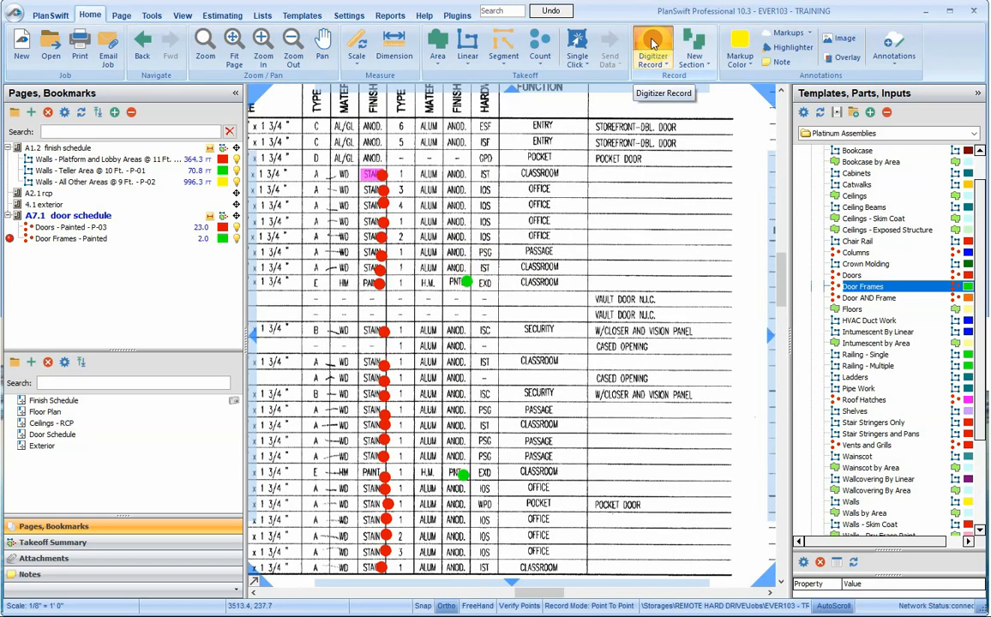
{"action": "left_click", "coordinate": [653, 43]}
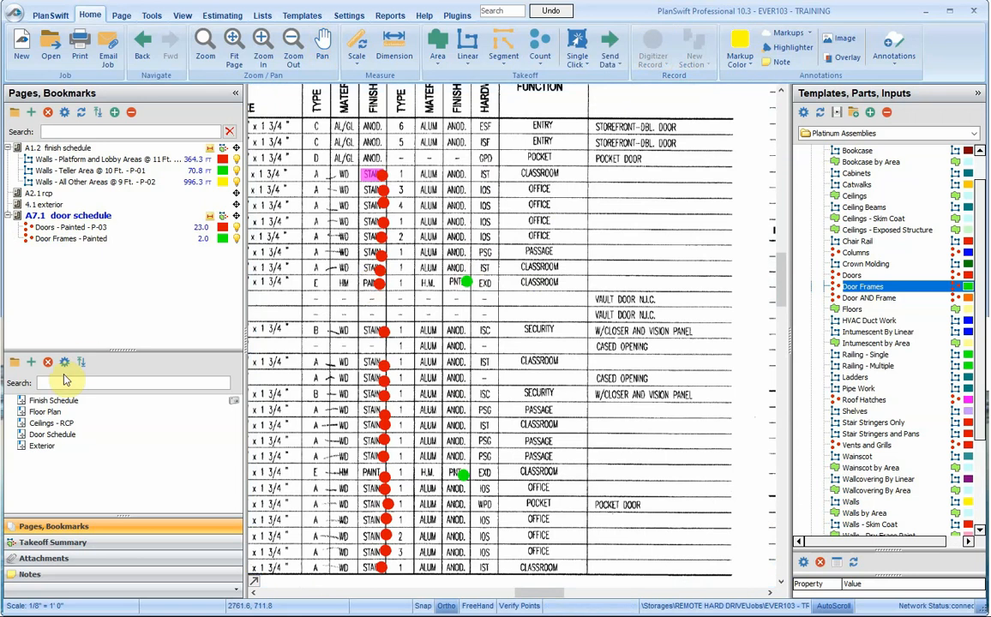
- Open the Ceilings - RCP view and create a light yellow Ceilings takeoff named "Ceilings - GWB Painted - P-04"
{"action": "left_click", "coordinate": [58, 412]}
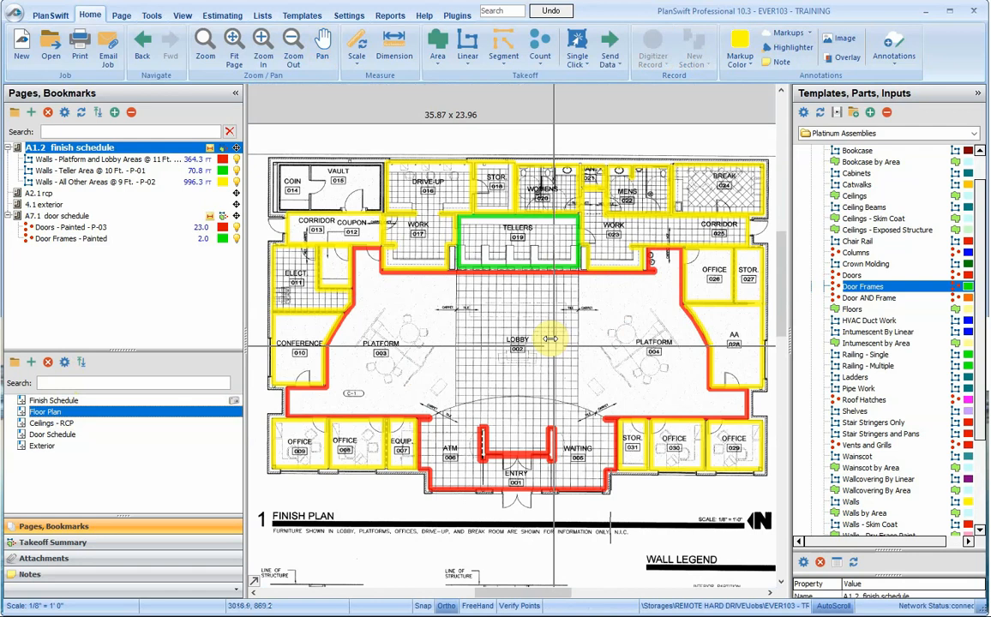
{"action": "left_click", "coordinate": [60, 424]}
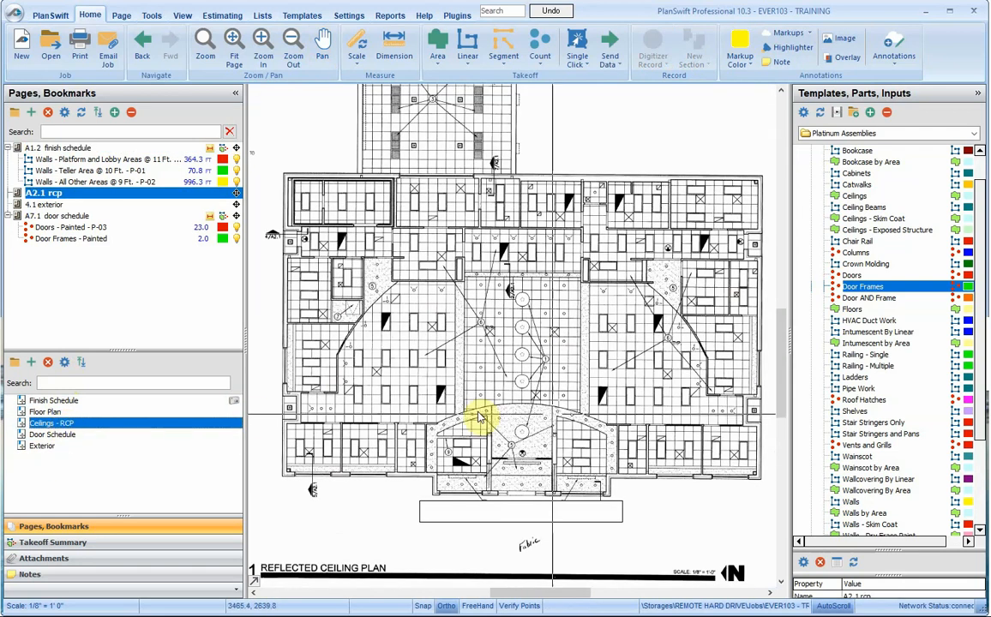
{"action": "scroll", "coordinate": [480, 418], "scroll_direction": "up", "scroll_amount": 3}
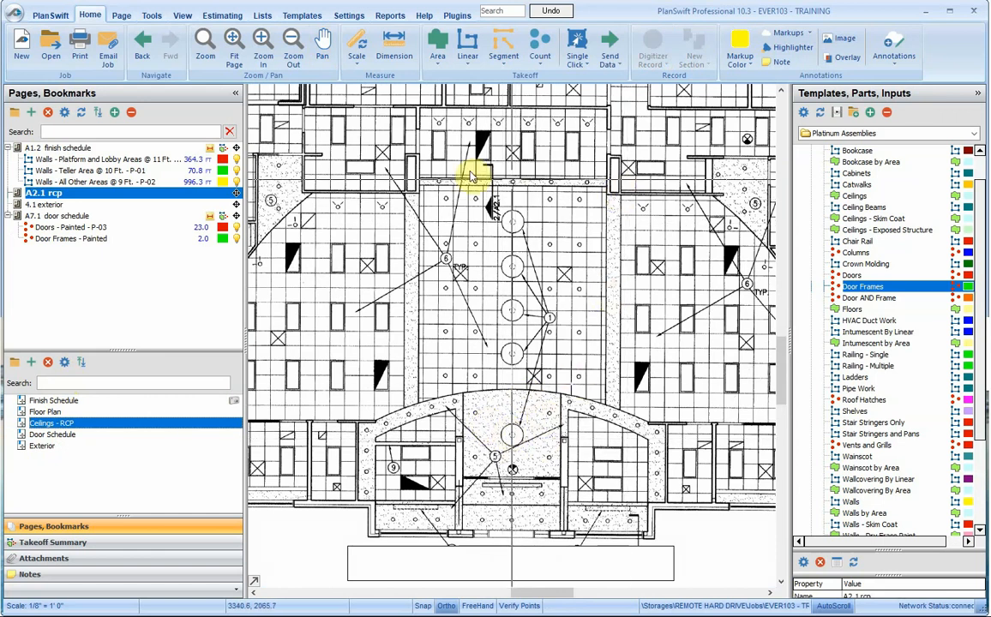
{"action": "scroll", "coordinate": [456, 272], "scroll_direction": "down", "scroll_amount": 3}
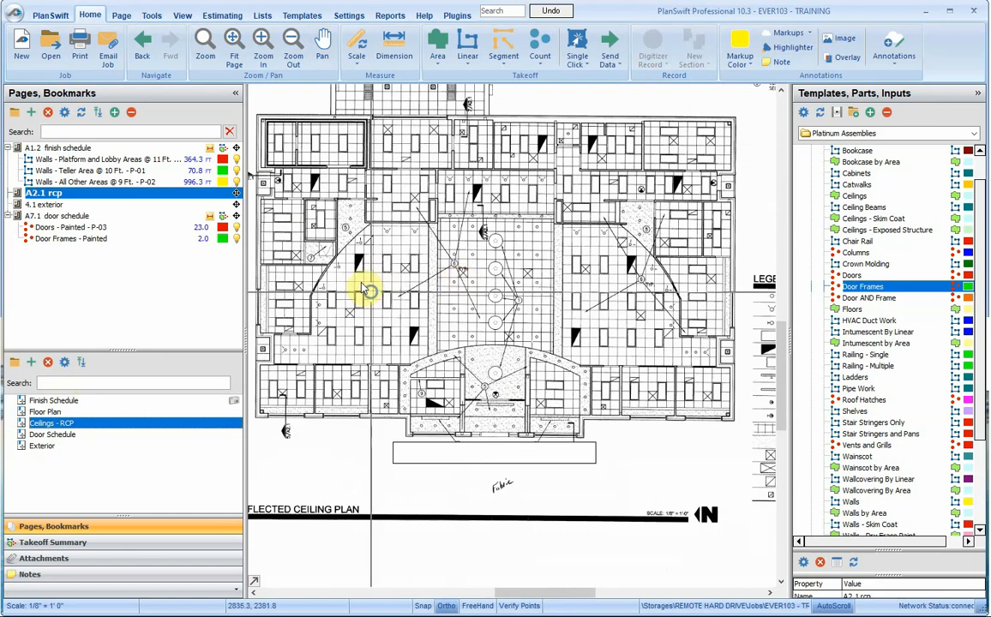
{"action": "left_click_drag", "start_coordinate": [369, 291], "coordinate": [387, 295]}
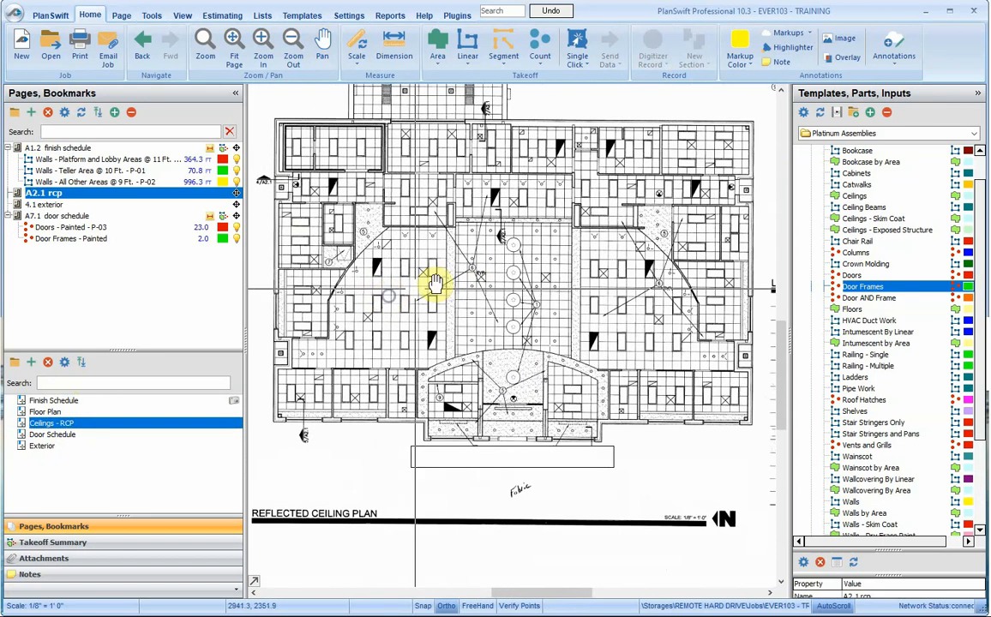
{"action": "double_click", "coordinate": [803, 197]}
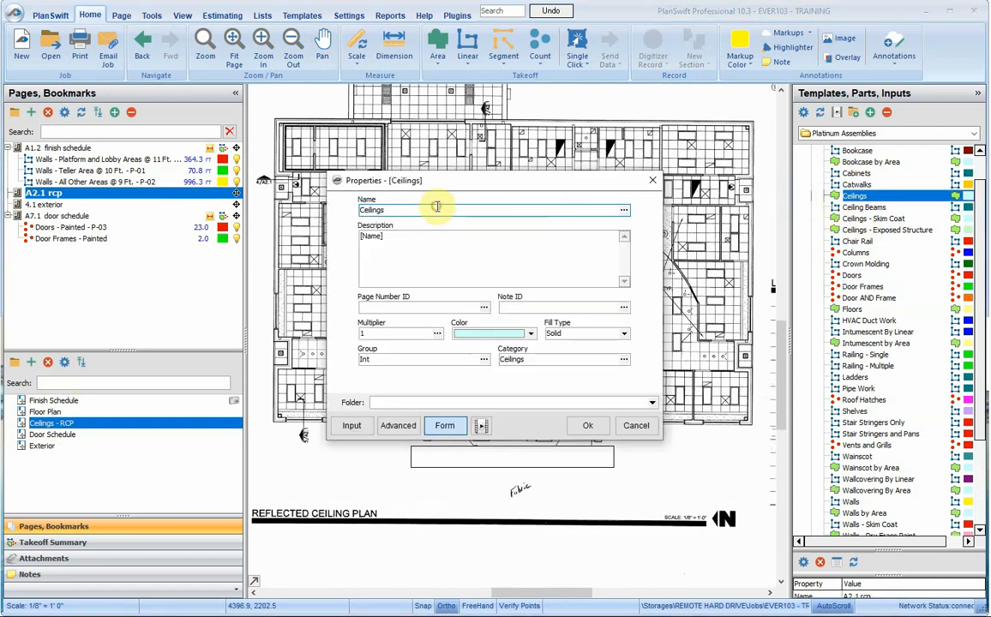
{"action": "type", "text": "- GWB Painted - P-04"}
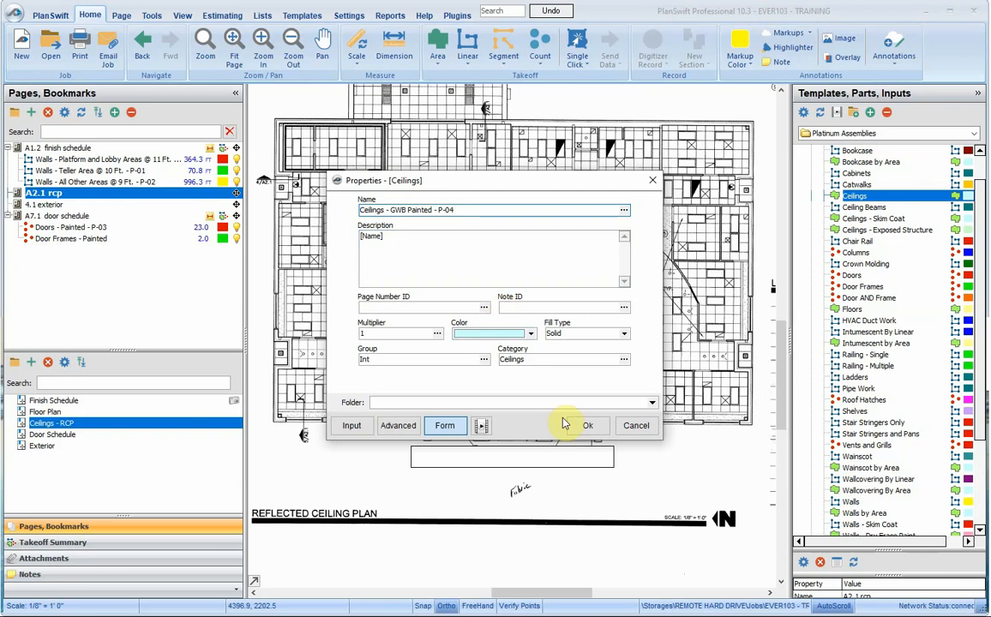
{"action": "left_click", "coordinate": [530, 334]}
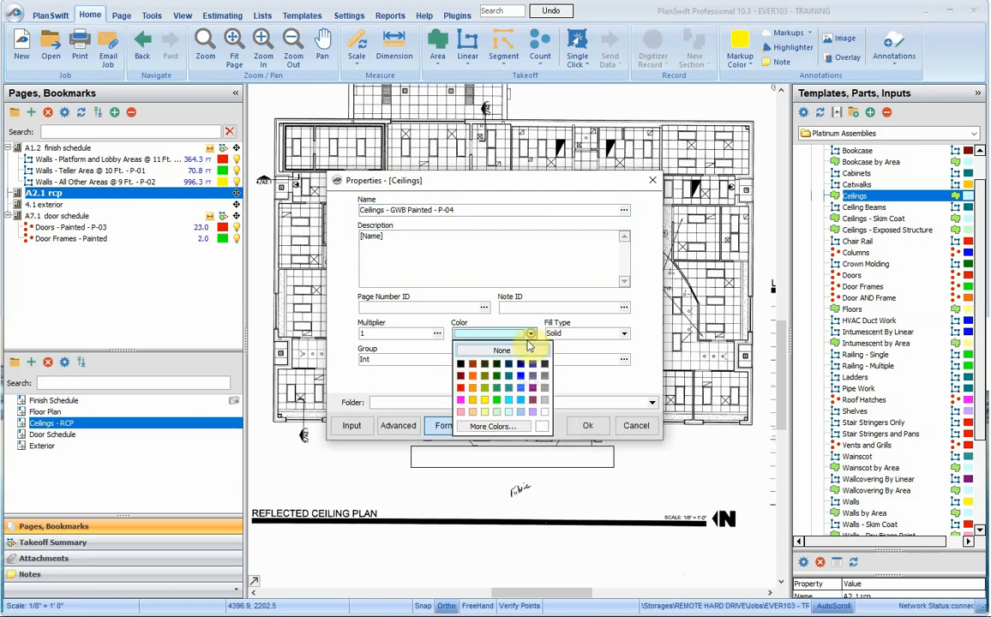
{"action": "left_click", "coordinate": [486, 400]}
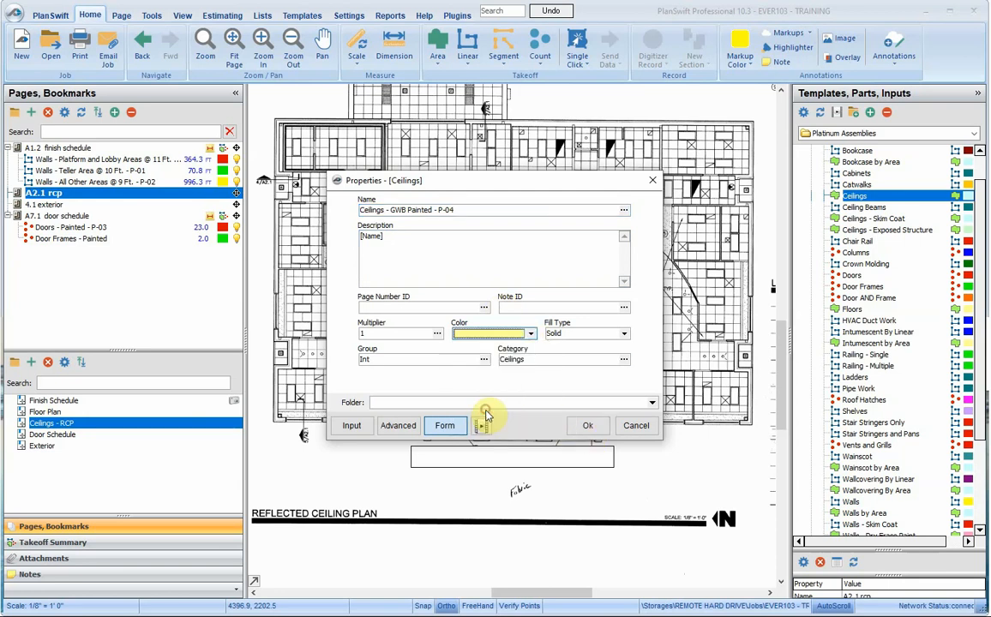
{"action": "left_click", "coordinate": [591, 426]}
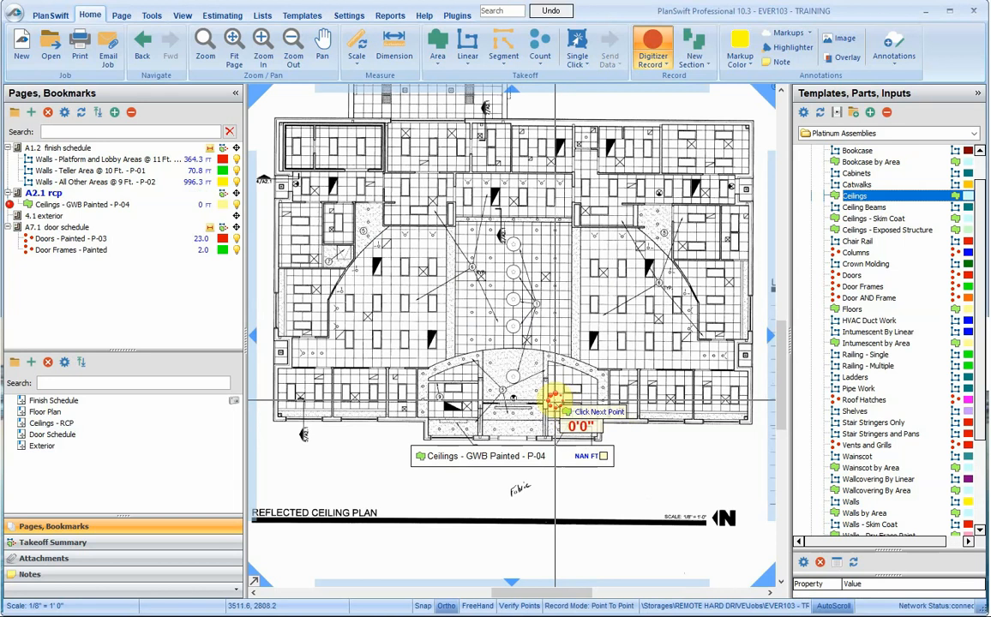
- Trace the narrow GWB ceiling strip between the teller area and the lobby, about 53 sq ft, and end the section
{"action": "left_click", "coordinate": [569, 326]}
{"action": "scroll", "coordinate": [571, 260], "scroll_direction": "up", "scroll_amount": 2}
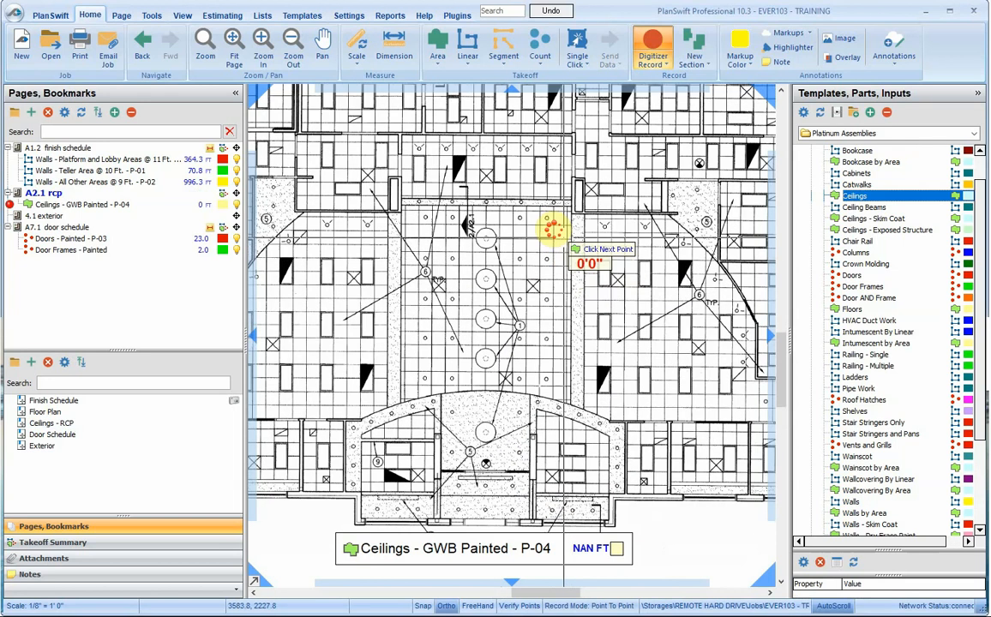
{"action": "left_click", "coordinate": [396, 200]}
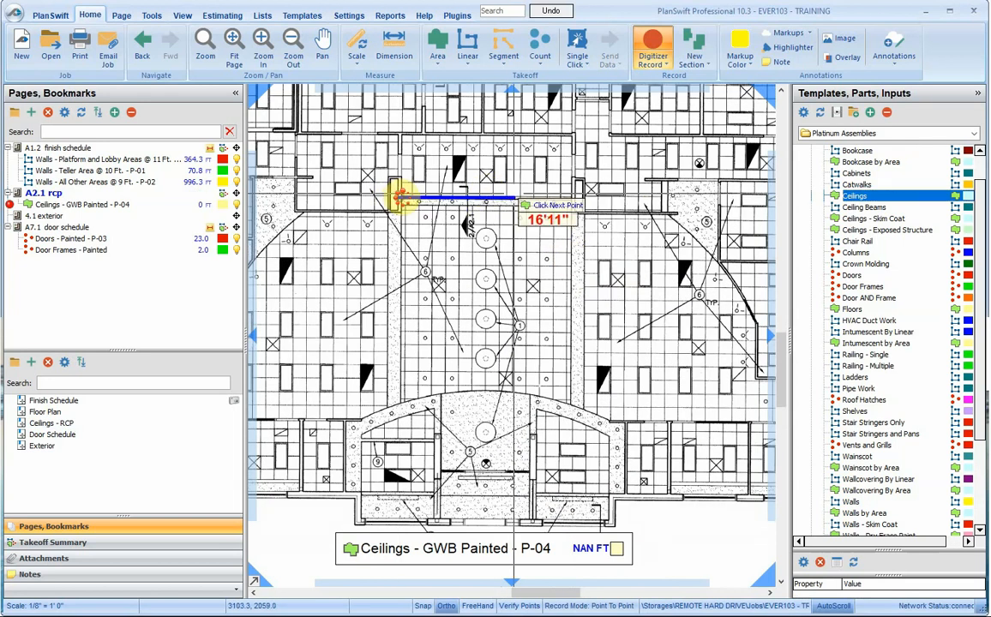
{"action": "left_click", "coordinate": [573, 202]}
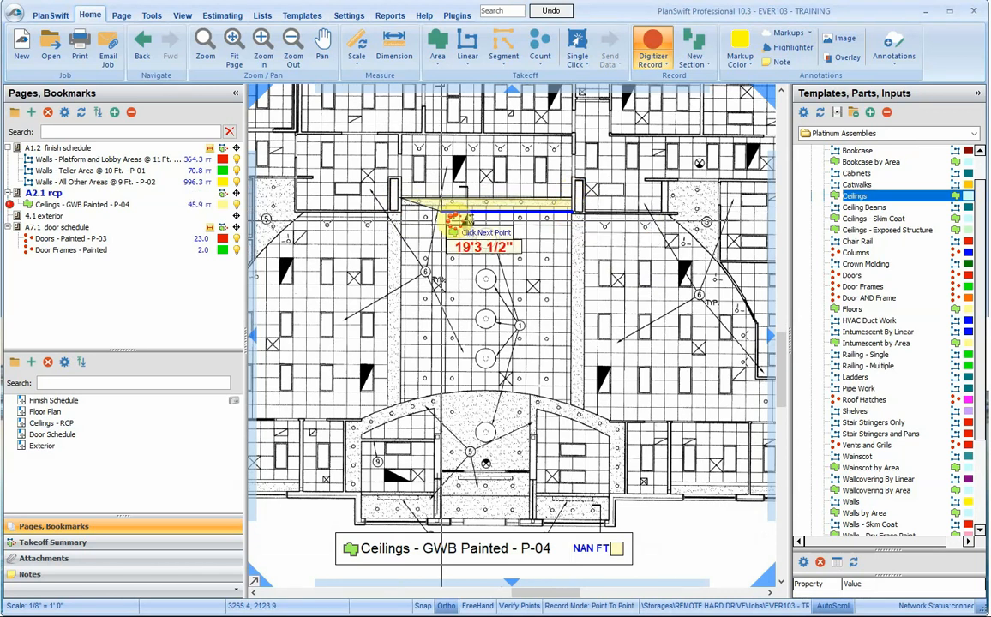
{"action": "left_click", "coordinate": [398, 214]}
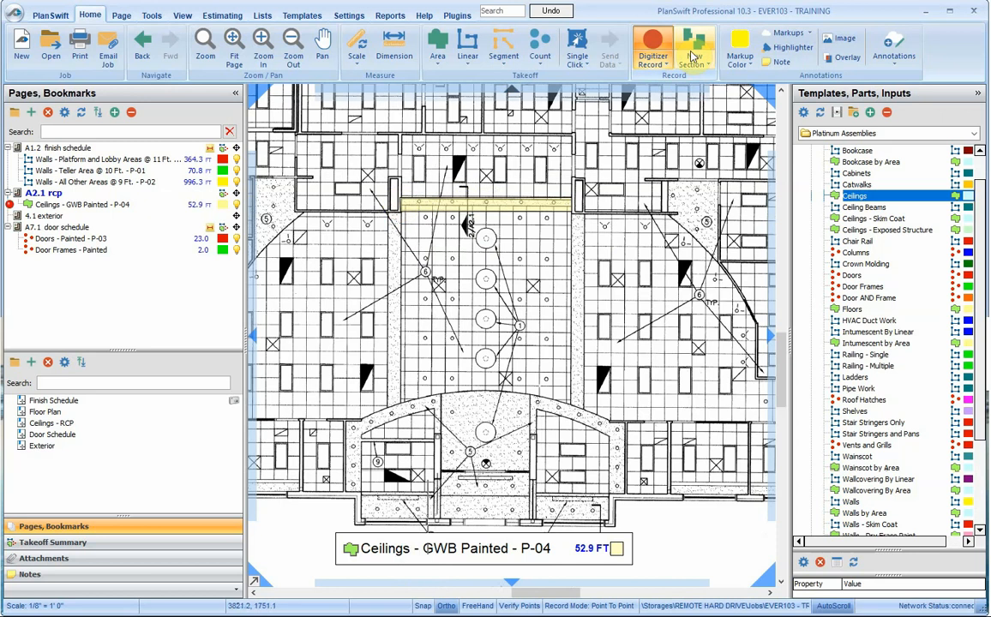
{"action": "left_click", "coordinate": [692, 56]}
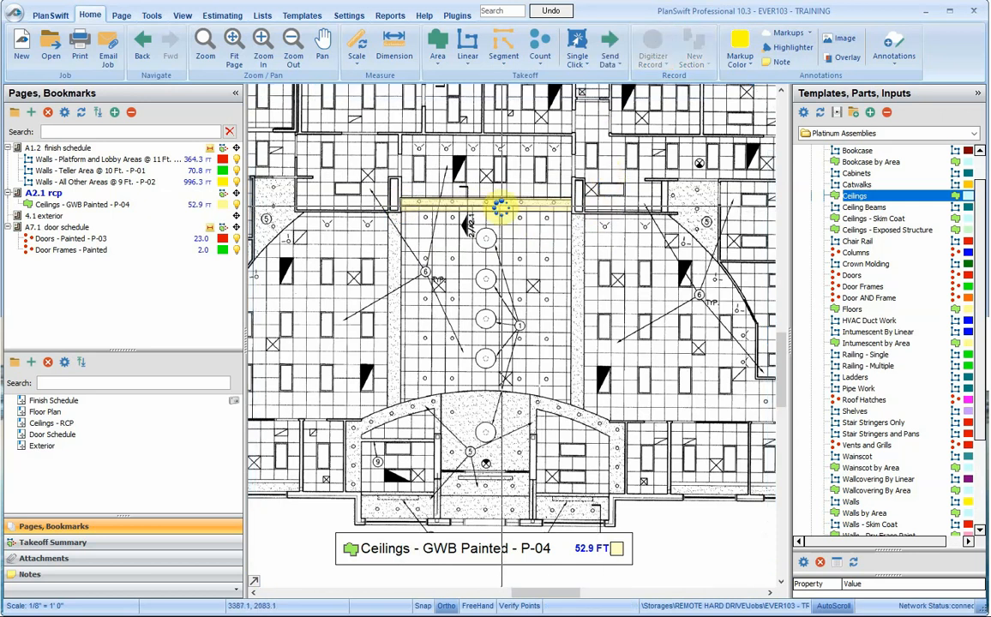
- Add a section to the GWB ceiling takeoff for the strip between lobby and right-hand platform, about 29 by 2 ft, and stop recording
{"action": "left_click", "coordinate": [500, 206]}
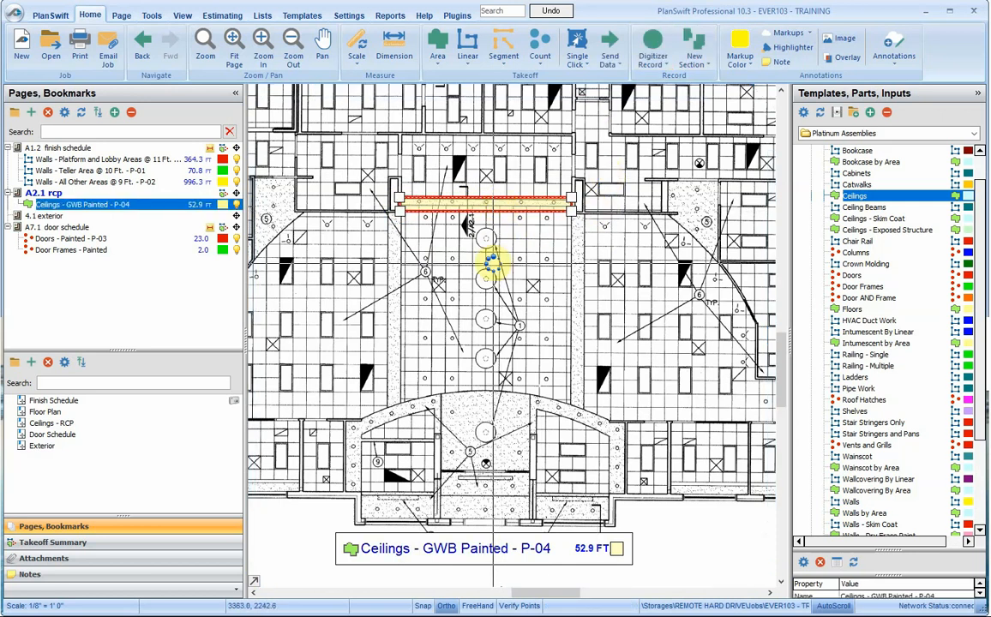
{"action": "left_click", "coordinate": [695, 38]}
{"action": "left_click", "coordinate": [563, 205]}
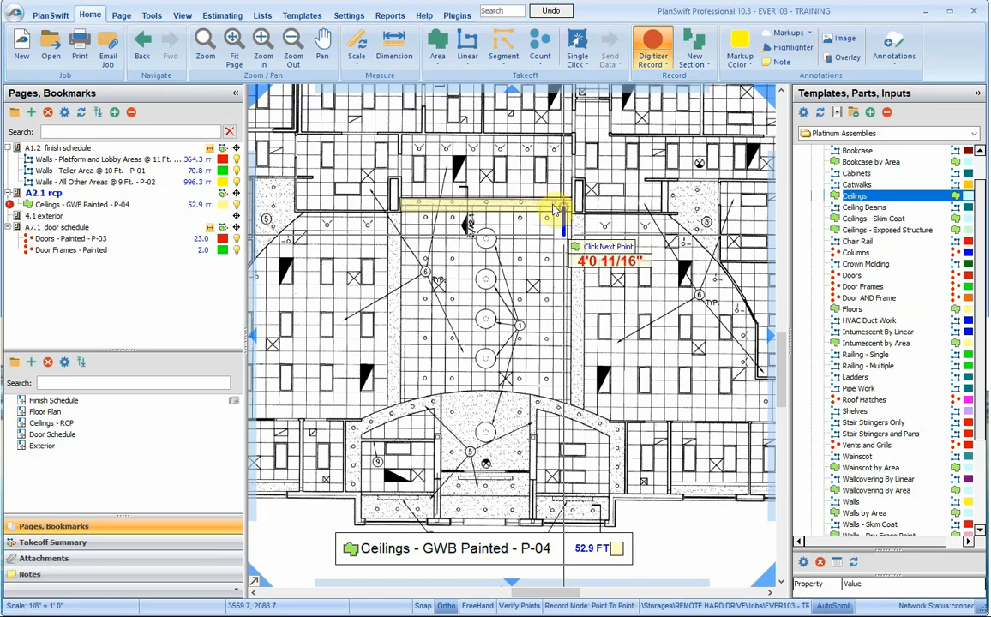
{"action": "left_click", "coordinate": [559, 397]}
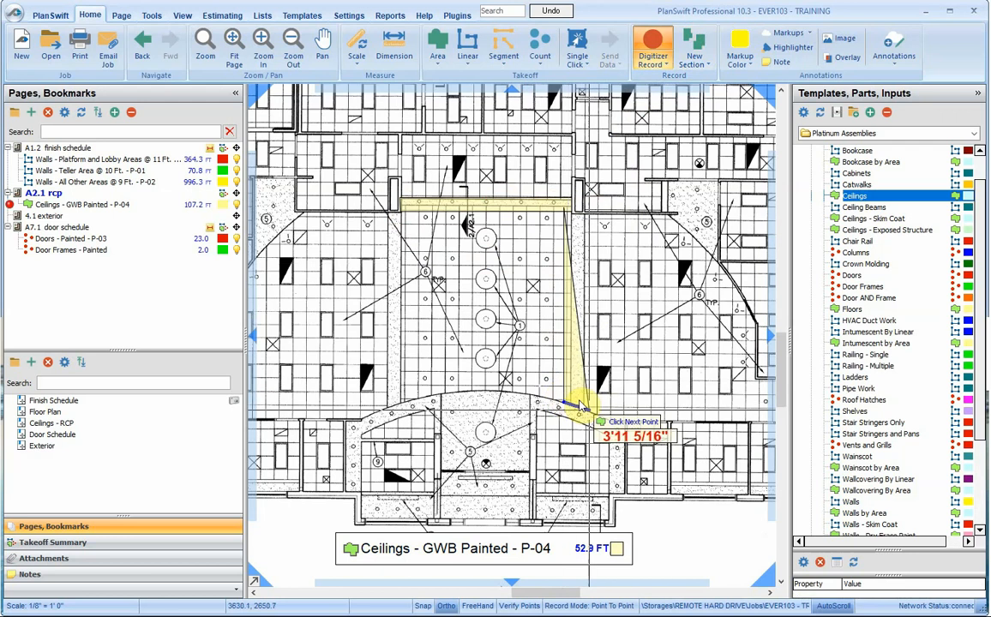
{"action": "left_click", "coordinate": [586, 405]}
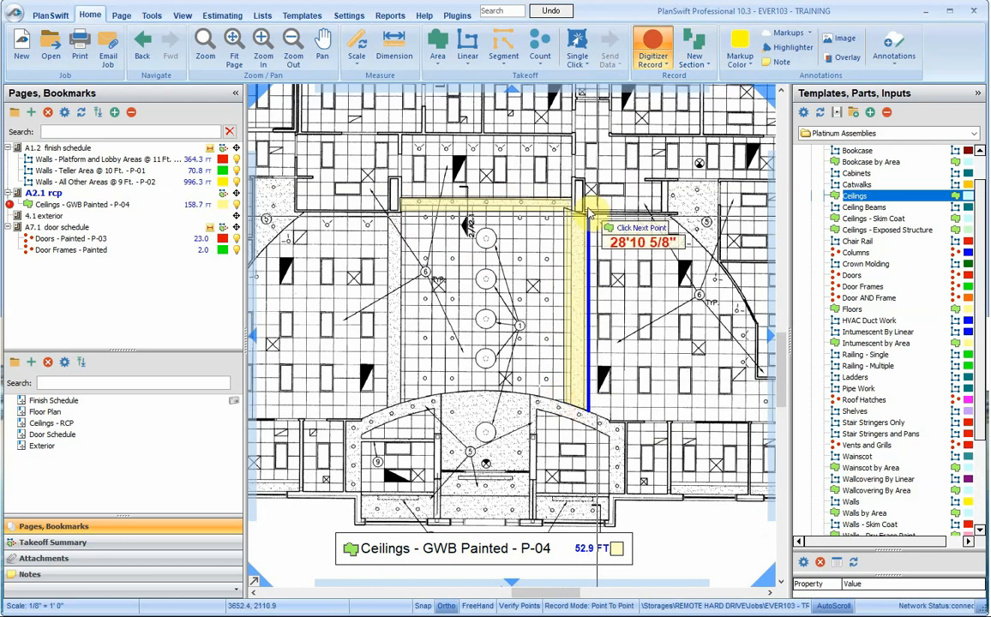
{"action": "left_click", "coordinate": [588, 210]}
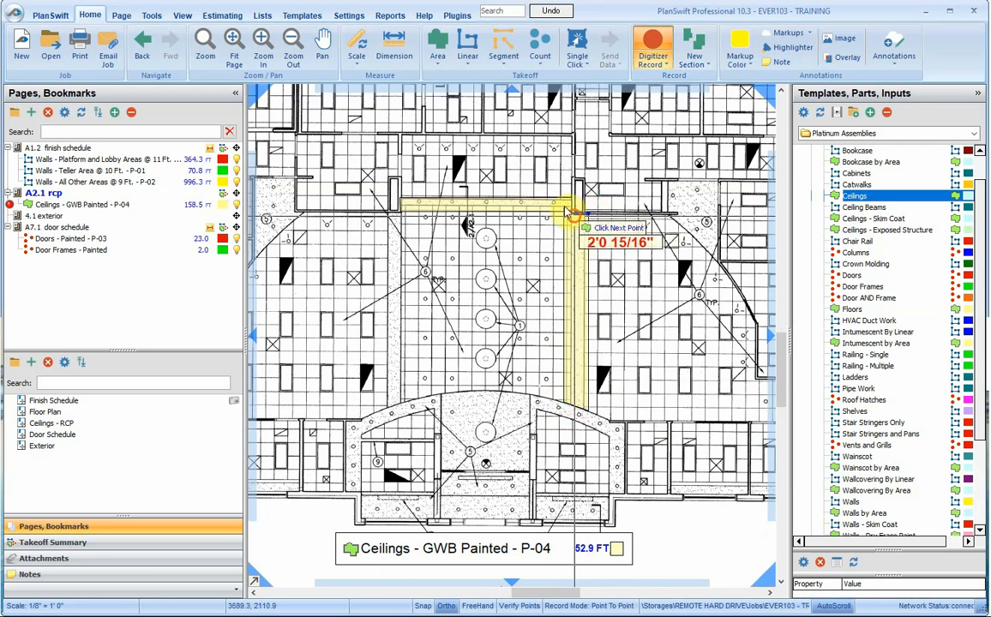
{"action": "left_click", "coordinate": [565, 208]}
{"action": "left_click", "coordinate": [566, 207]}
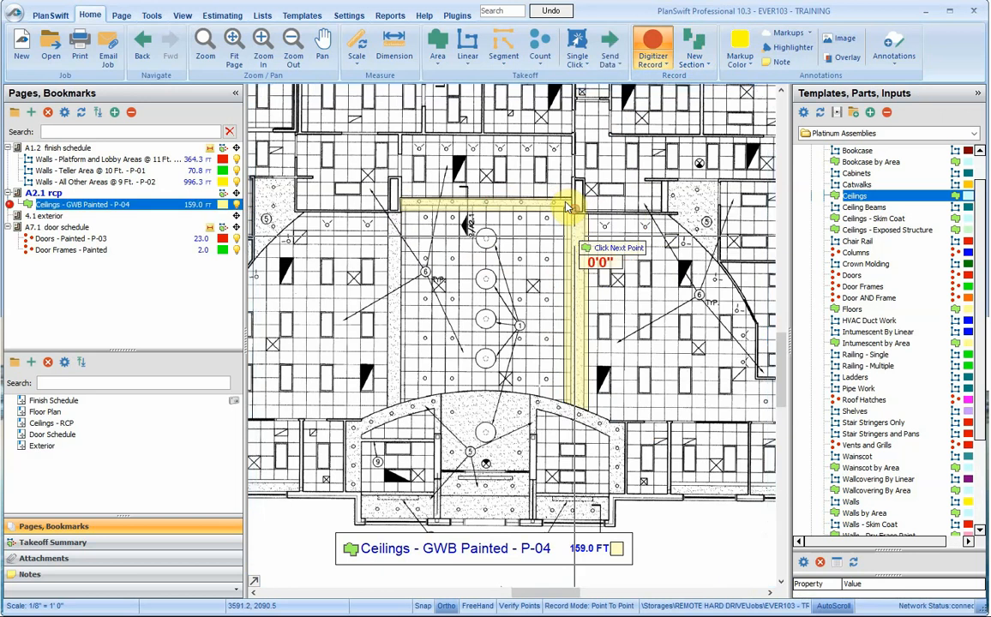
{"action": "left_click", "coordinate": [654, 45]}
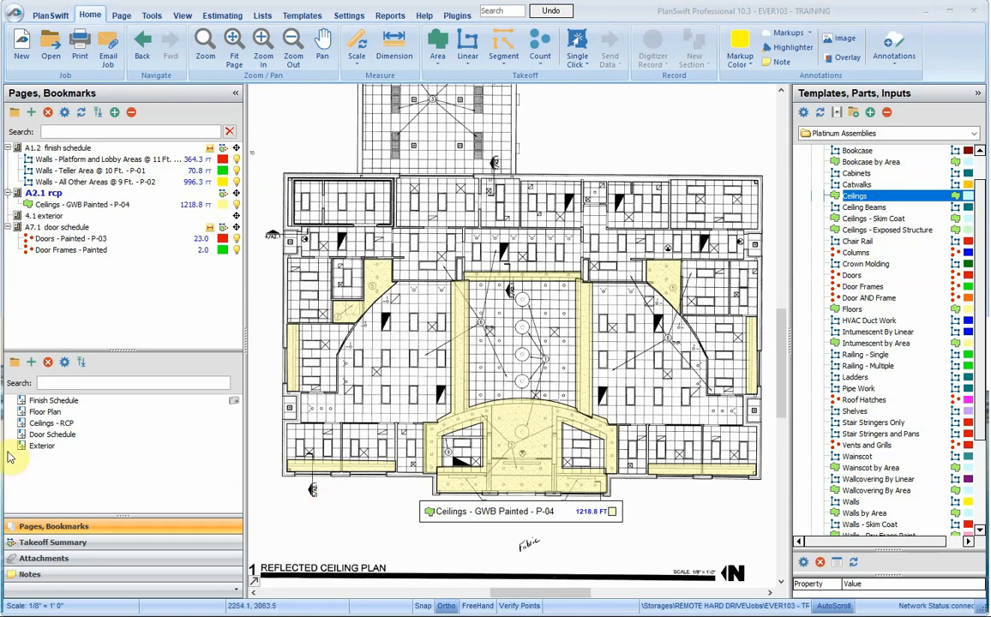
- On the floor plan, copy and paste the 11 Ft. platform and lobby walls takeoff with its digitizer points, placing the copy last in the Takeoff Summary
{"action": "left_click", "coordinate": [45, 413]}
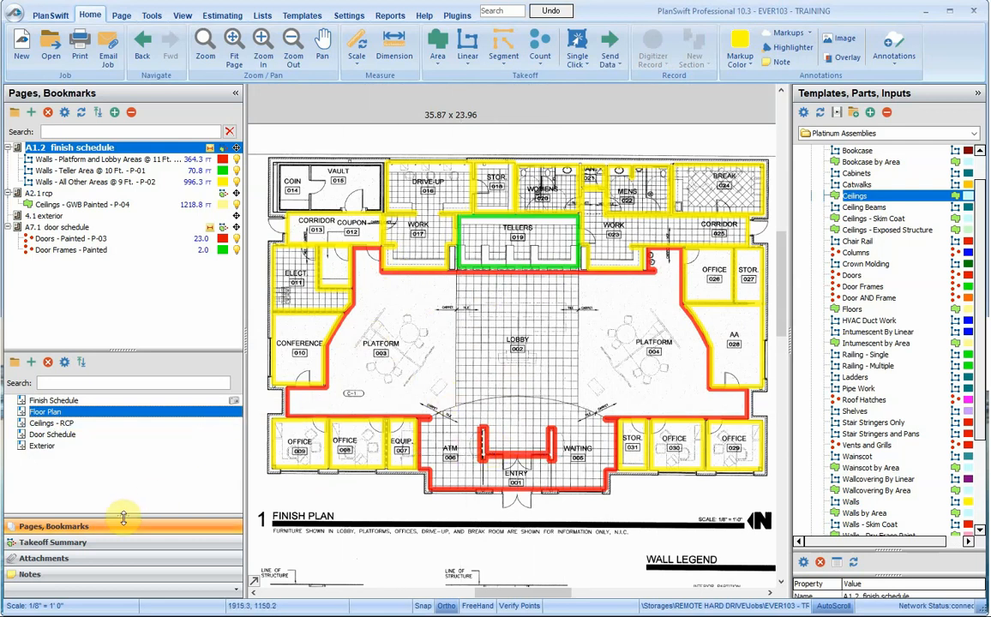
{"action": "left_click", "coordinate": [86, 543]}
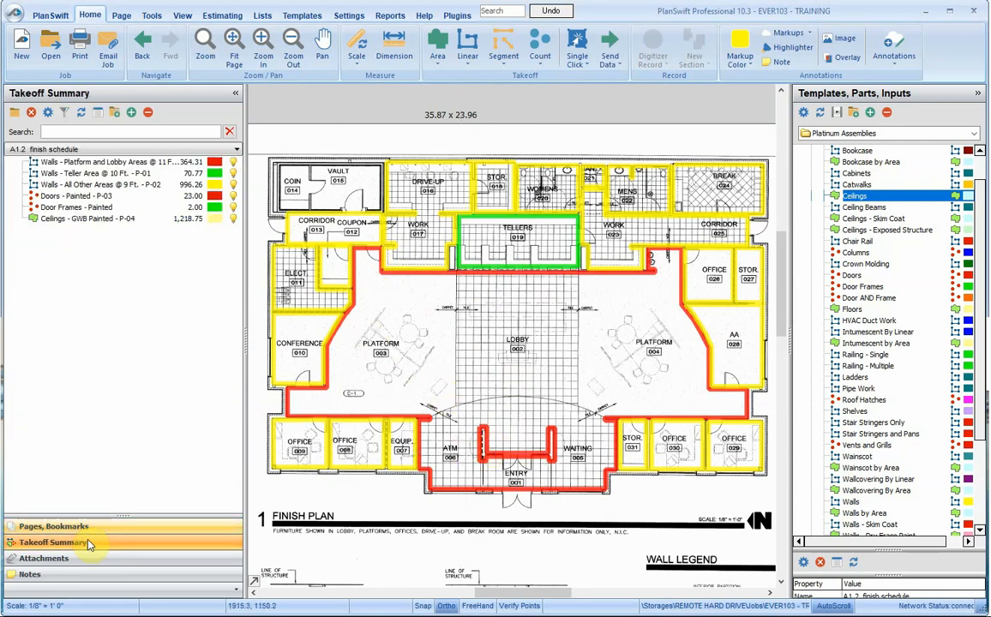
{"action": "left_click", "coordinate": [96, 163]}
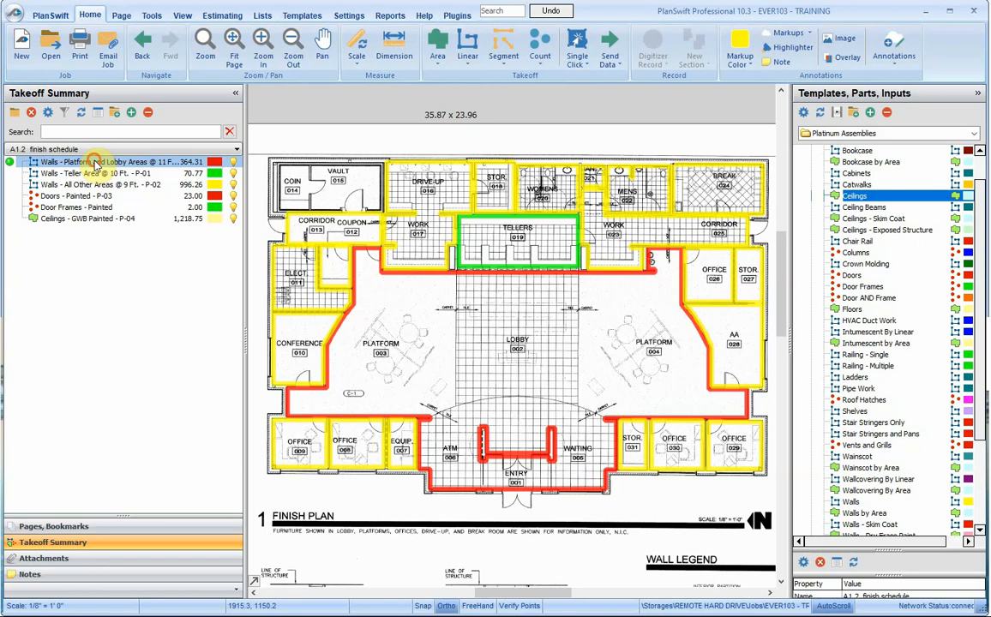
{"action": "right_click", "coordinate": [97, 164]}
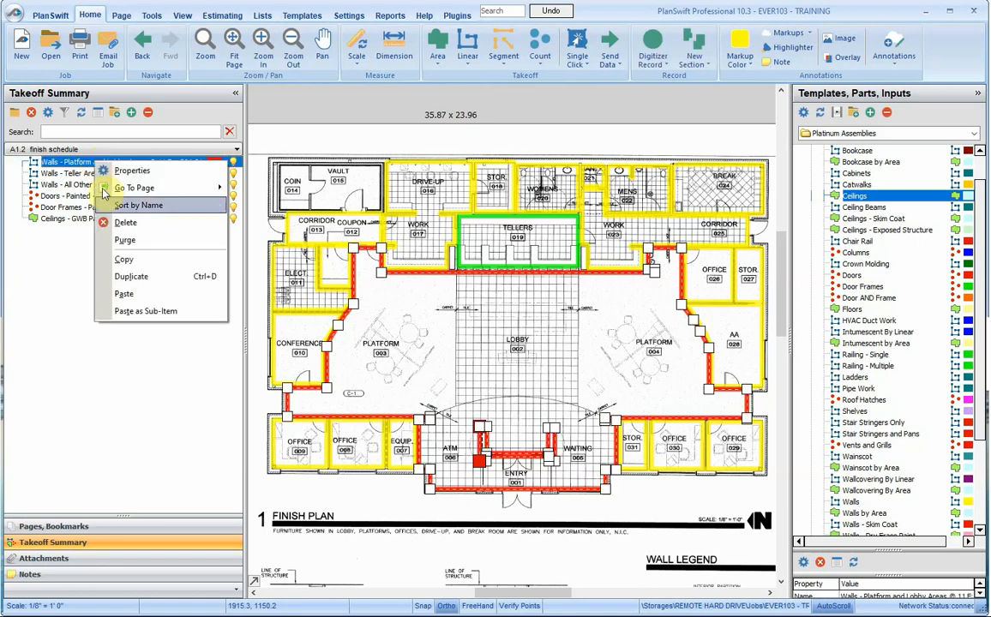
{"action": "left_click", "coordinate": [116, 259]}
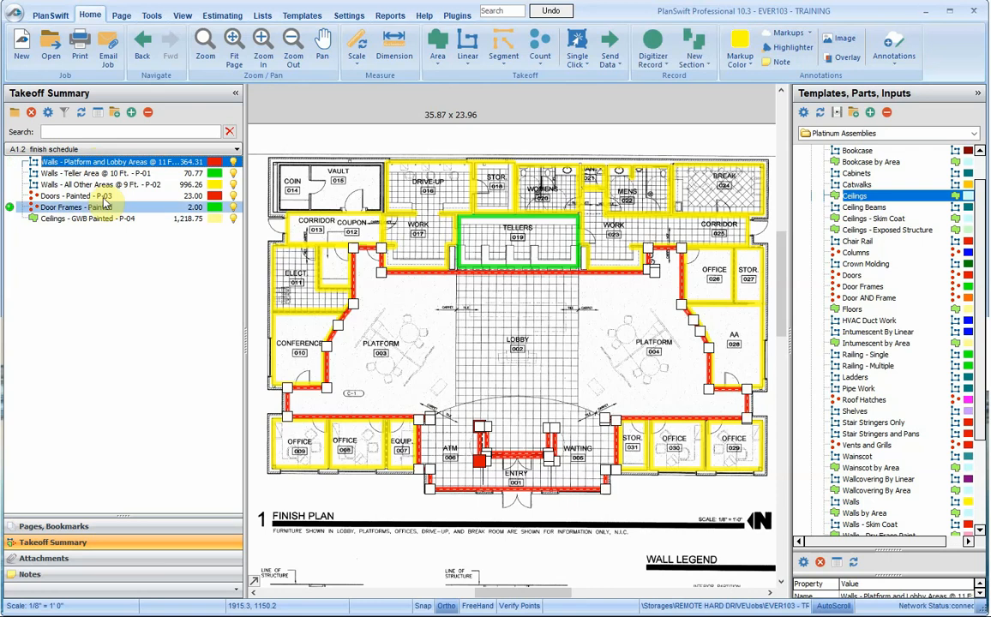
{"action": "right_click", "coordinate": [111, 164]}
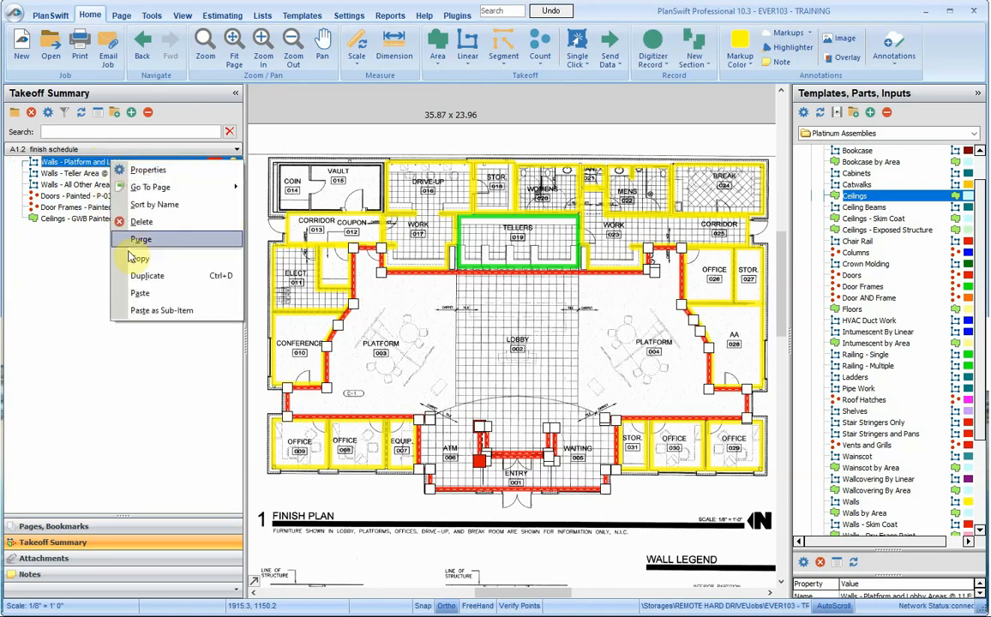
{"action": "left_click", "coordinate": [137, 292]}
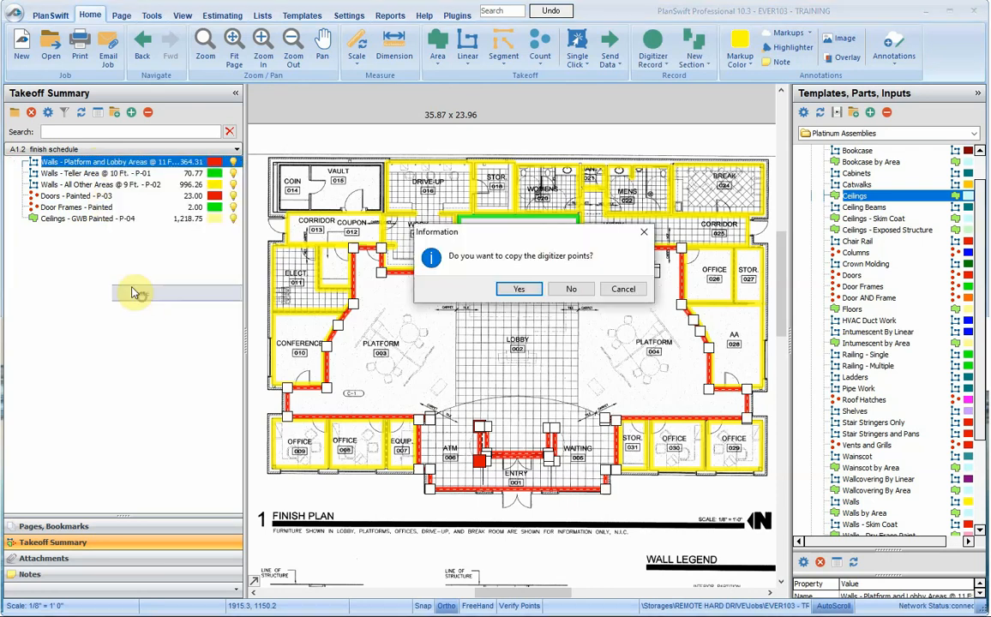
{"action": "left_click", "coordinate": [517, 289]}
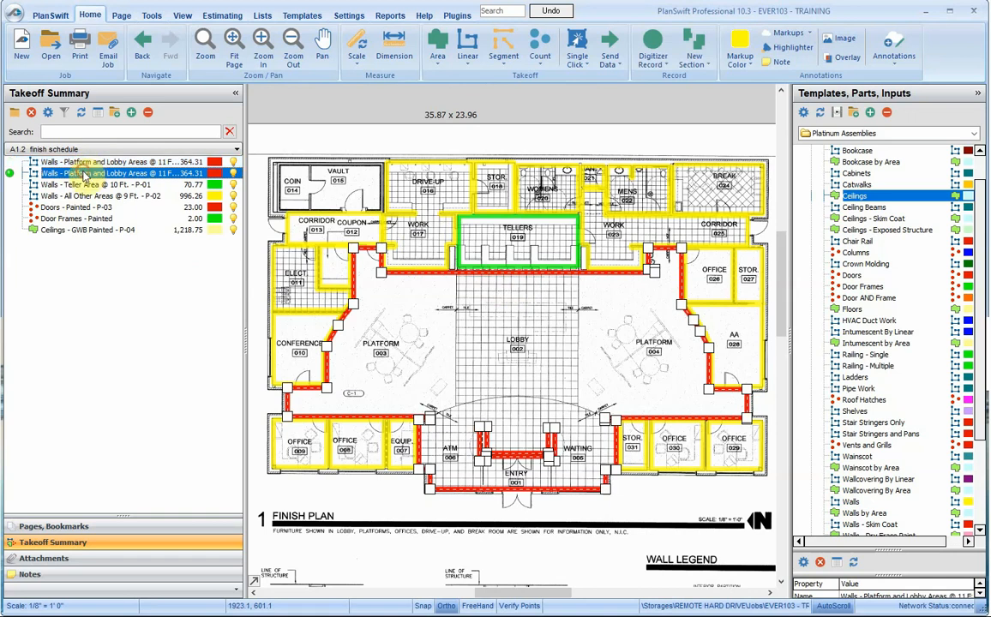
{"action": "left_click_drag", "start_coordinate": [84, 175], "coordinate": [74, 239]}
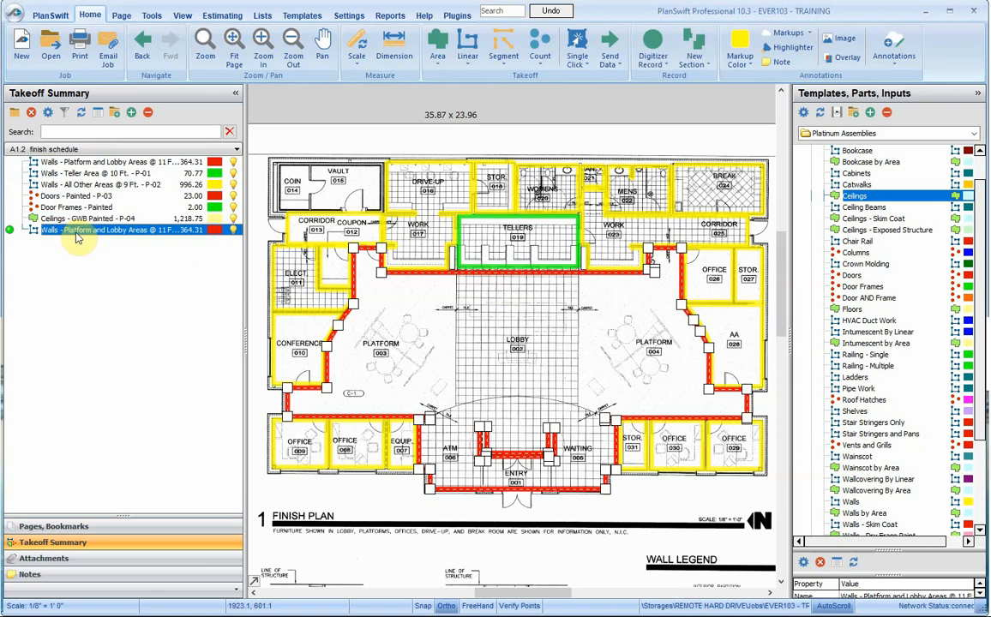
- Rename the copied walls takeoff "Walls - Baseboard Painted - P-05", set its height to 1 and category to Baseboard, and recheck its properties
{"action": "double_click", "coordinate": [86, 231]}
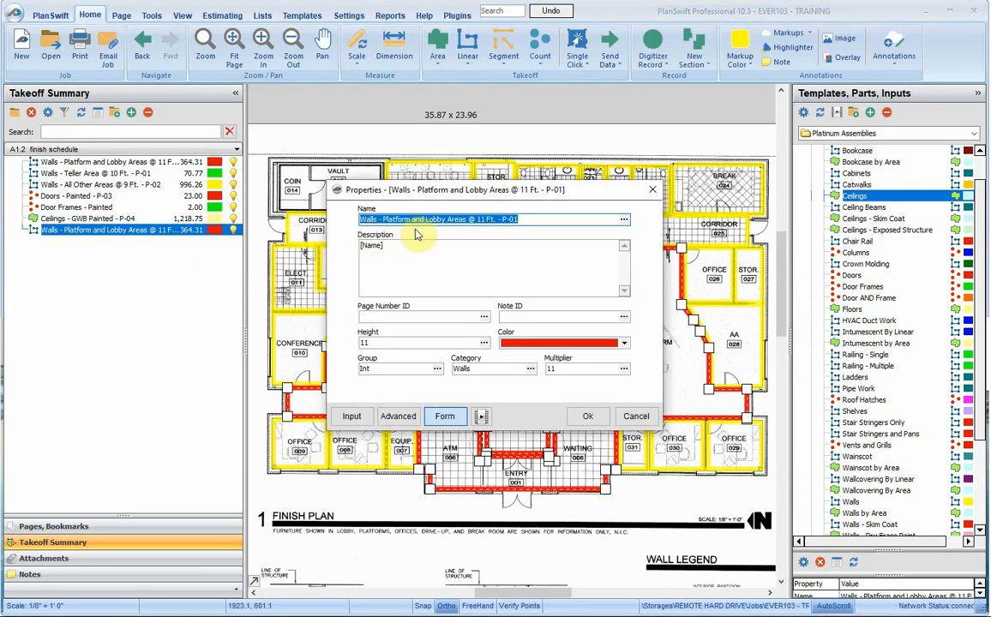
{"action": "left_click_drag", "start_coordinate": [385, 219], "coordinate": [634, 225]}
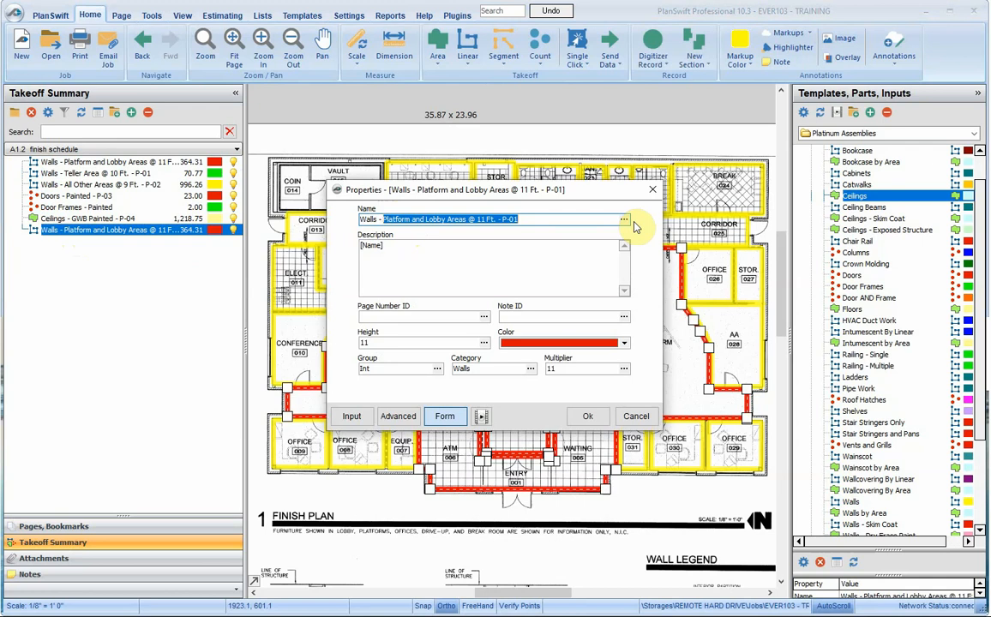
{"action": "type", "text": "Baseboard Painted - P-05"}
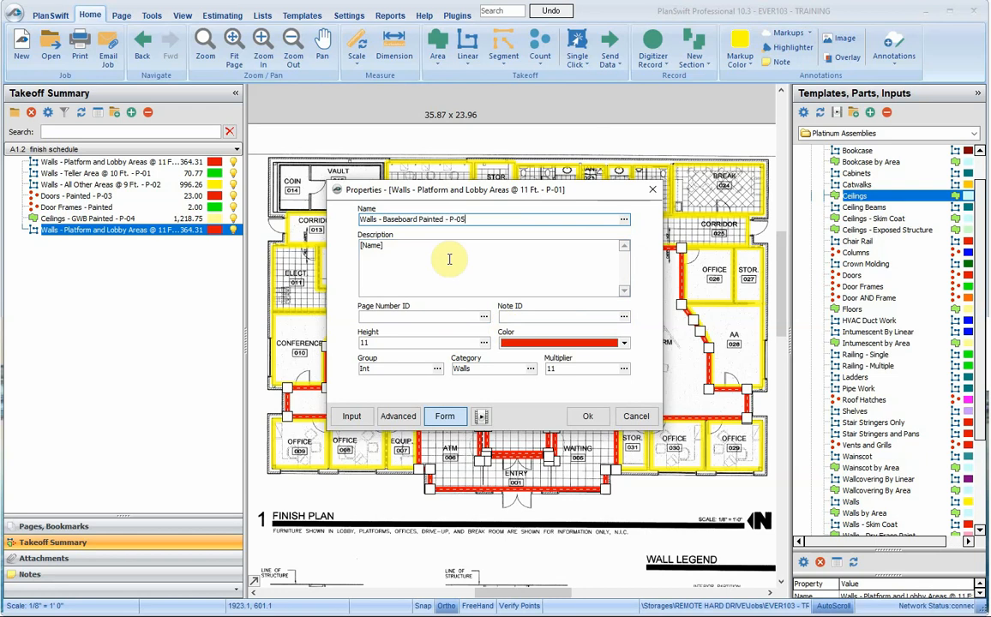
{"action": "left_click", "coordinate": [362, 343]}
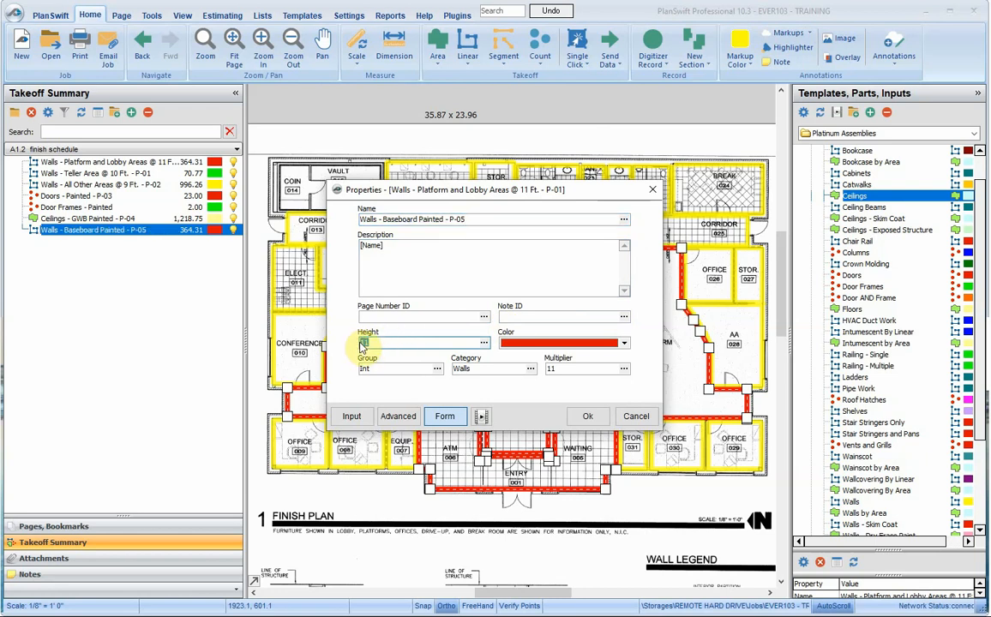
{"action": "type", "text": "1"}
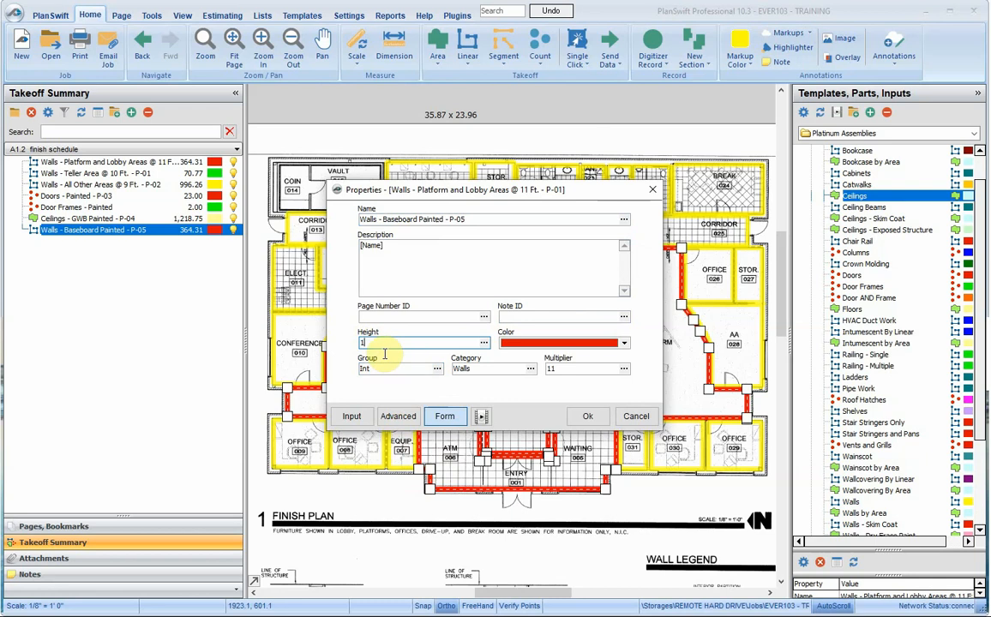
{"action": "left_click", "coordinate": [491, 371]}
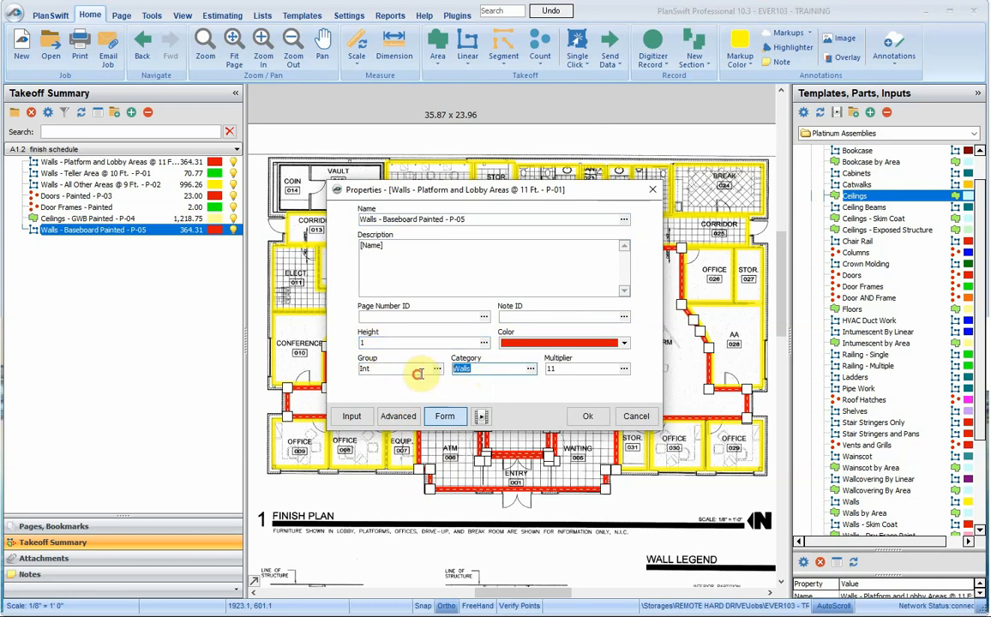
{"action": "type", "text": "Baseboard"}
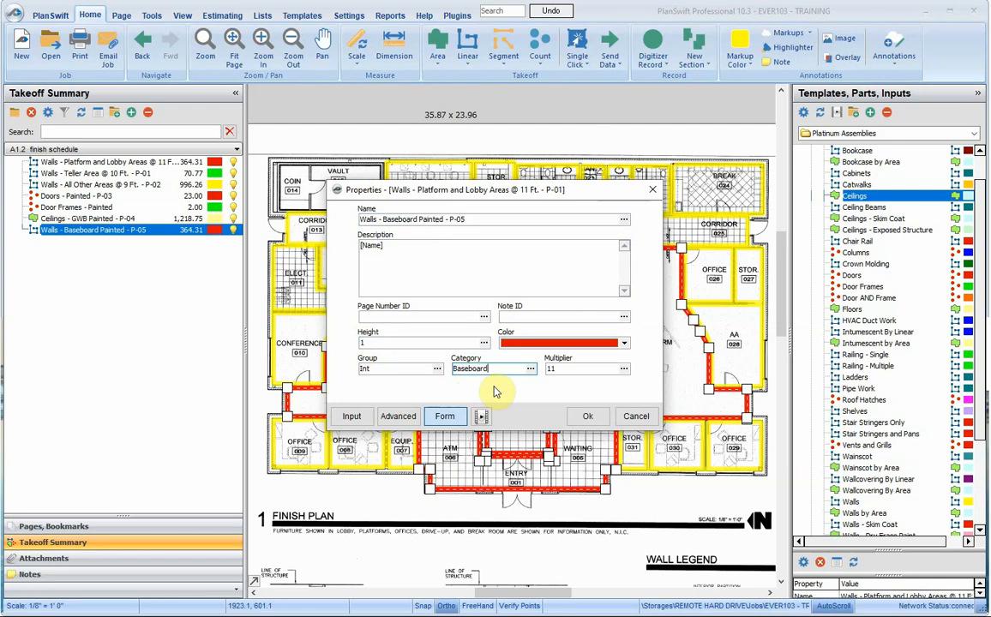
{"action": "left_click", "coordinate": [583, 415]}
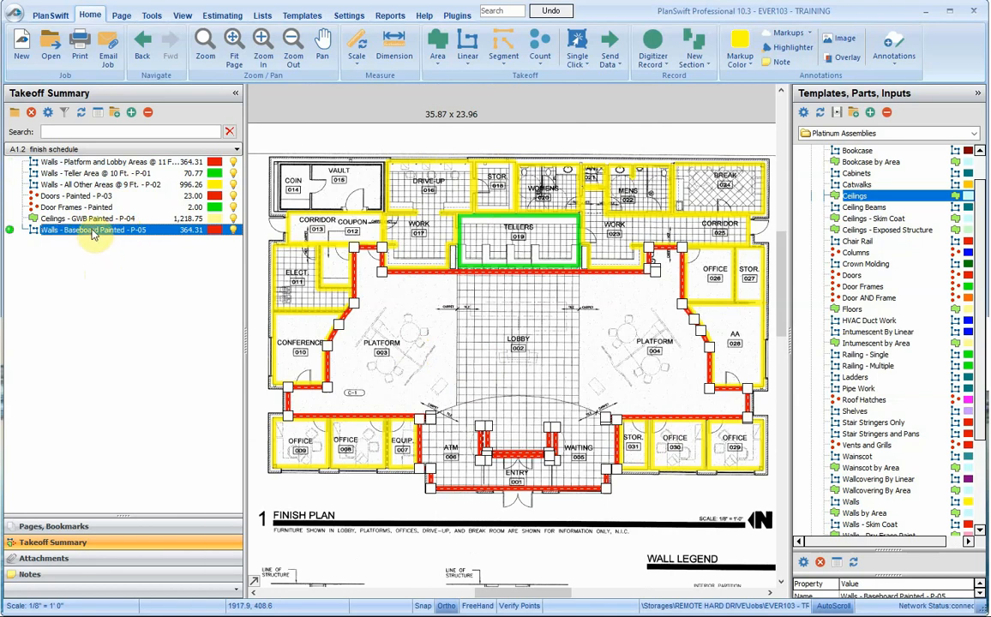
{"action": "double_click", "coordinate": [86, 230]}
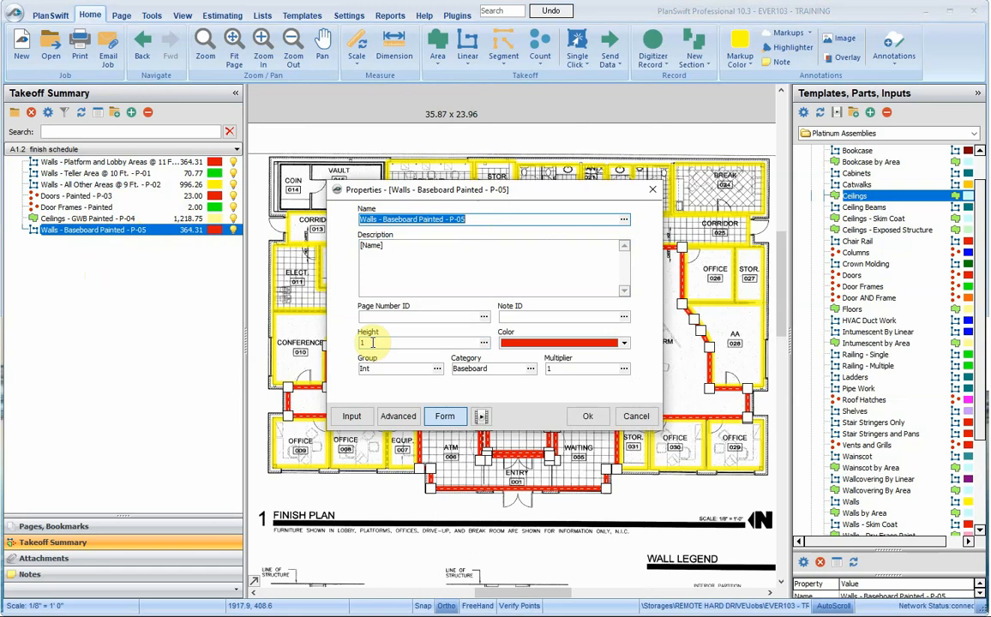
{"action": "left_click", "coordinate": [587, 416]}
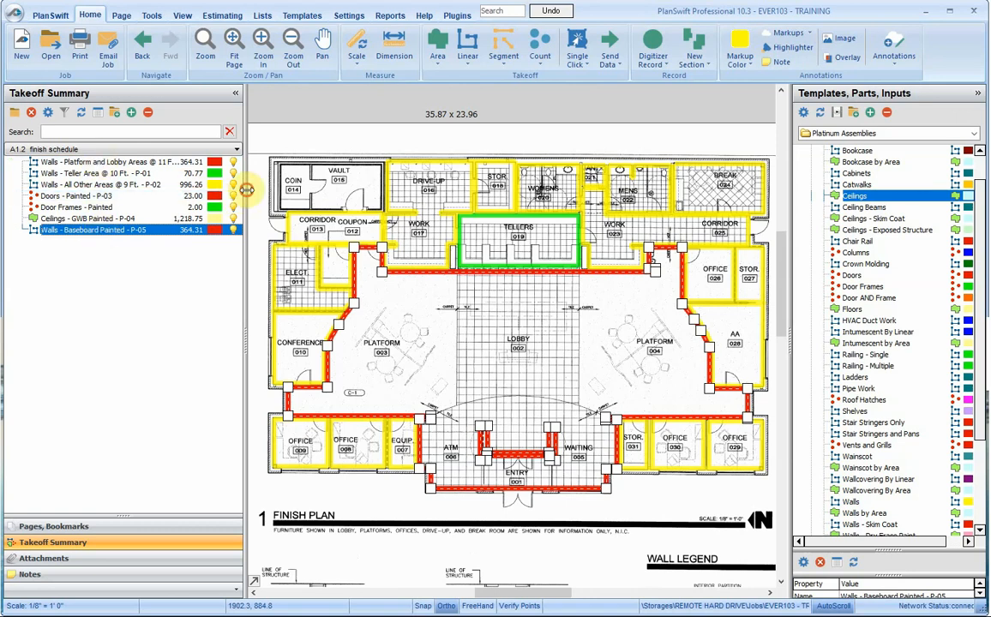
- Widen the takeoff list to show full names and rename the door frames takeoff "Door Frames - Painted - P-03"
{"action": "left_click_drag", "start_coordinate": [265, 189], "coordinate": [280, 190]}
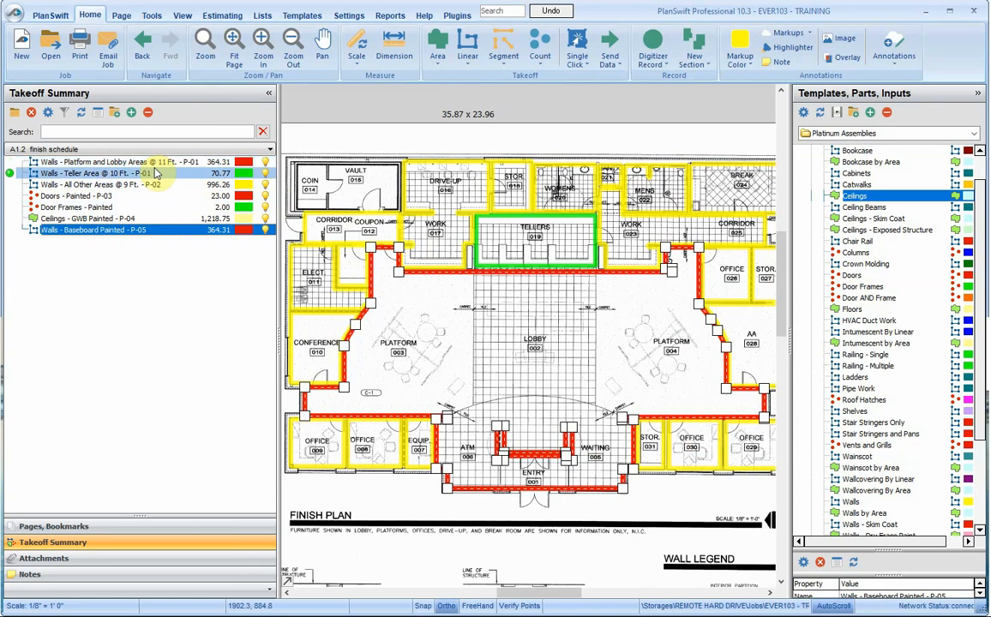
{"action": "left_click", "coordinate": [105, 211]}
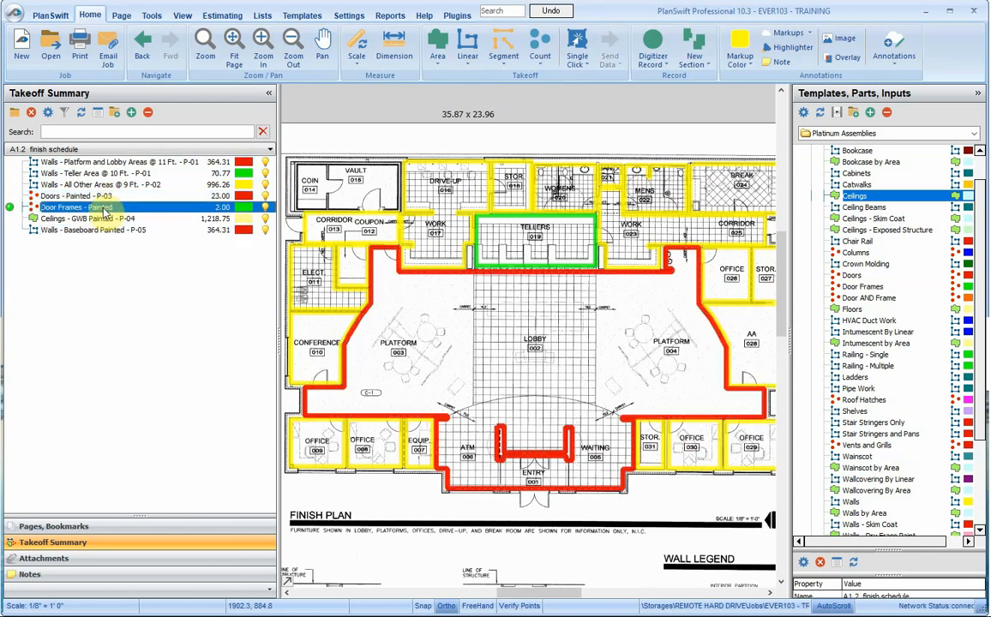
{"action": "double_click", "coordinate": [103, 208]}
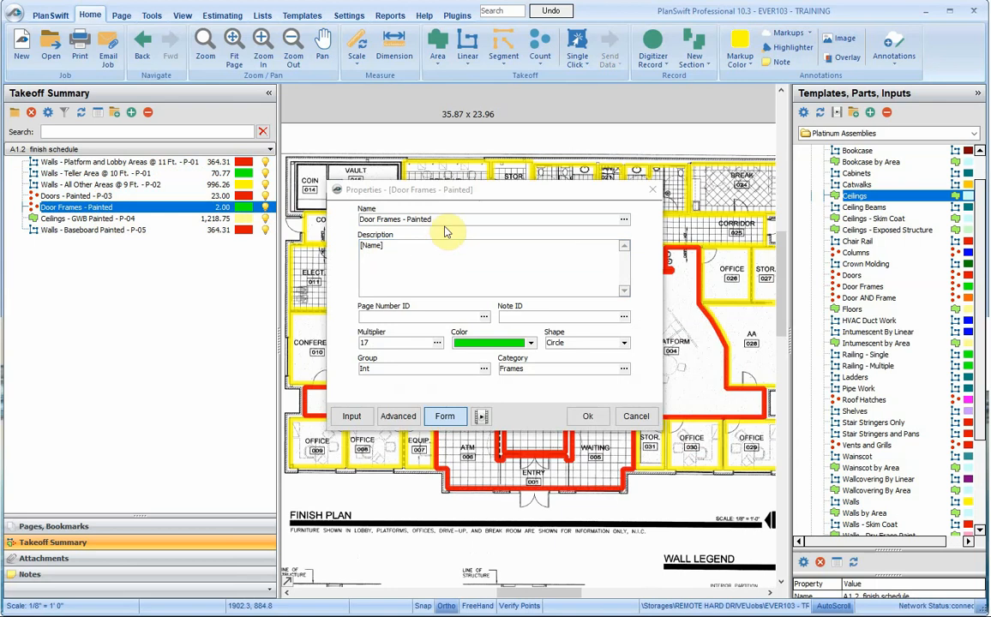
{"action": "type", "text": "- P-0"}
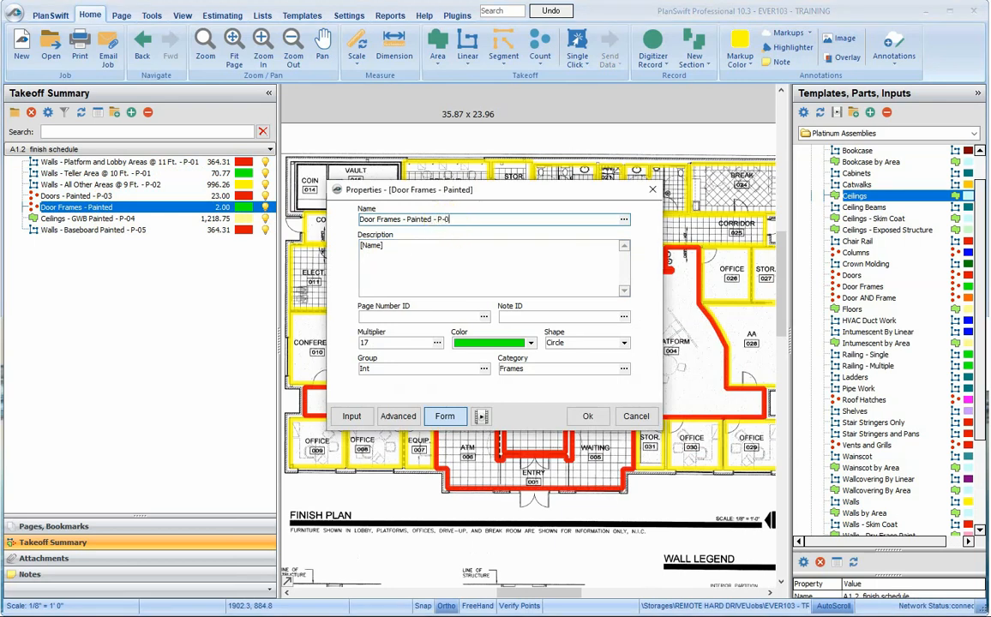
{"action": "type", "text": "3"}
{"action": "left_click", "coordinate": [588, 415]}
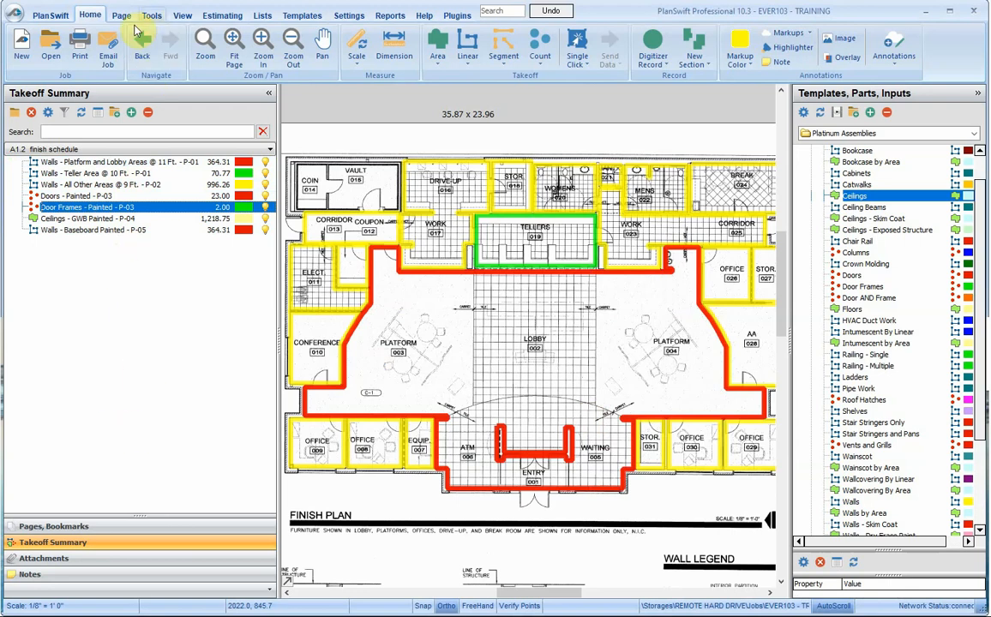
- Review the takeoffs in the estimating view, comparing the Platinum Layout with the Default layout's columns
{"action": "left_click", "coordinate": [218, 17]}
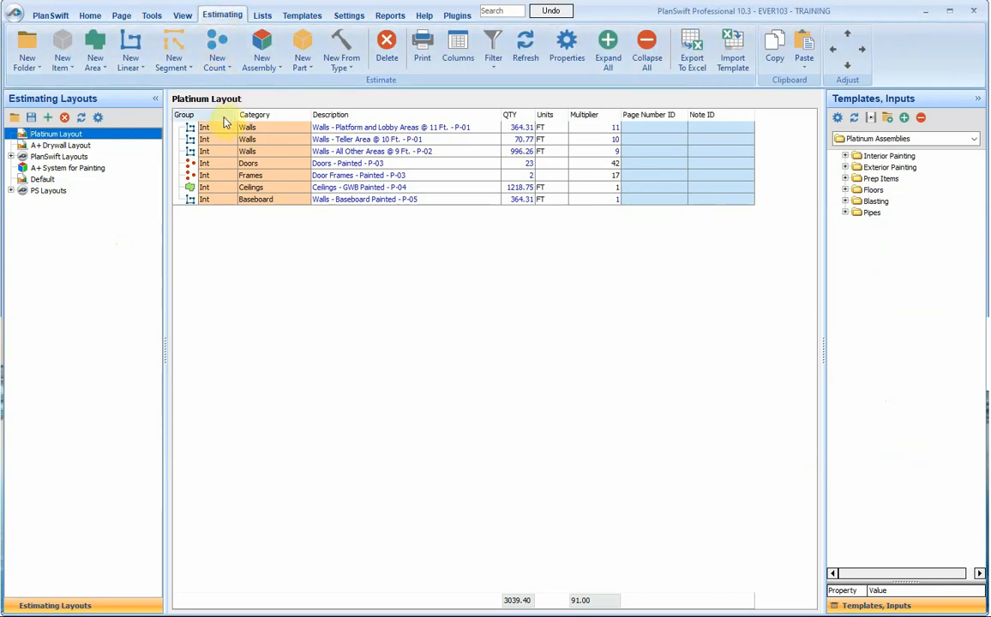
{"action": "left_click", "coordinate": [364, 128]}
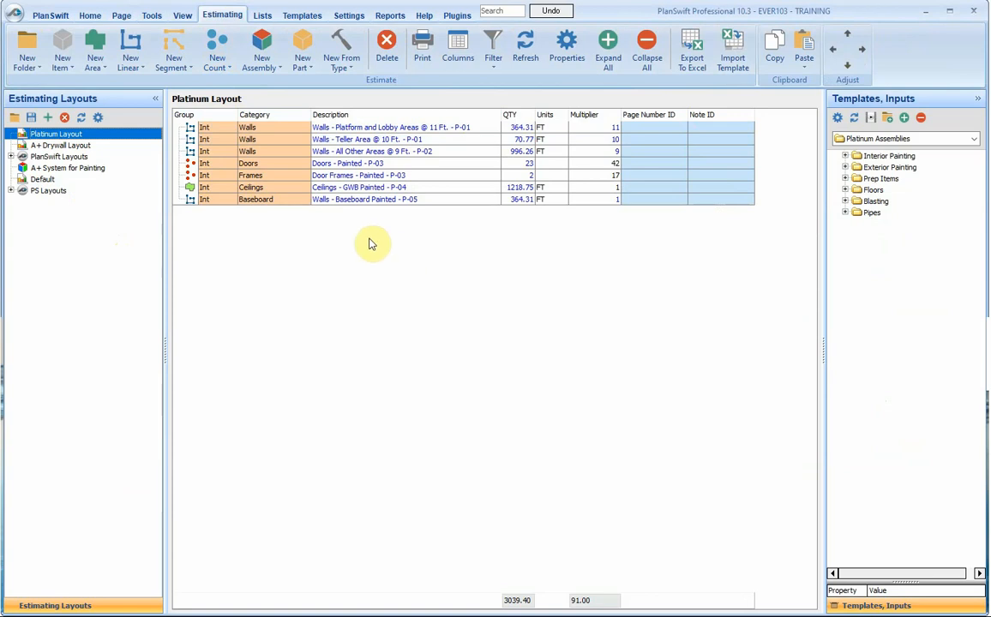
{"action": "left_click", "coordinate": [85, 169]}
{"action": "left_click", "coordinate": [86, 181]}
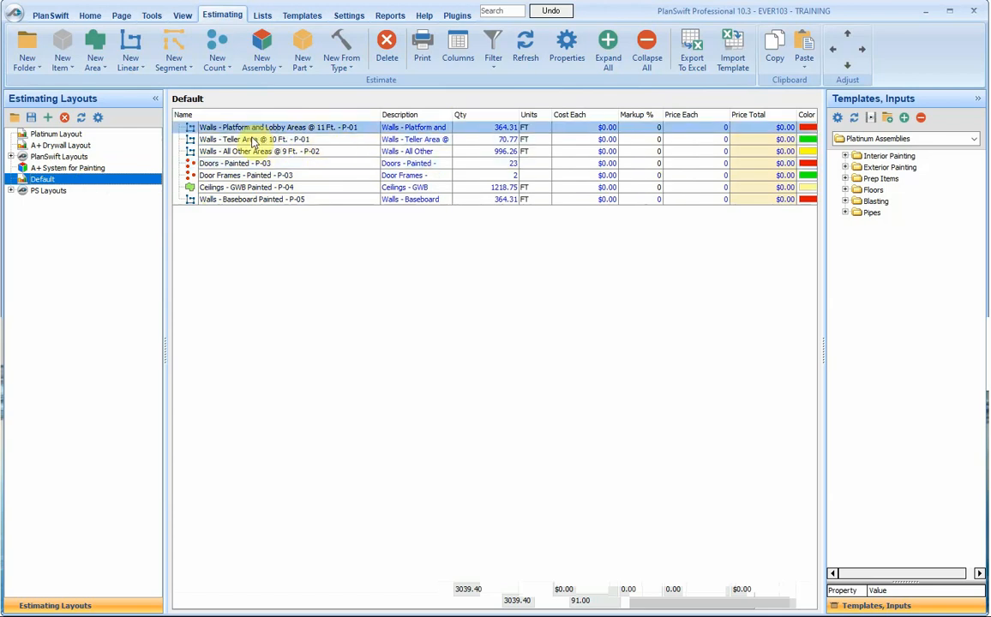
{"action": "left_click", "coordinate": [226, 129]}
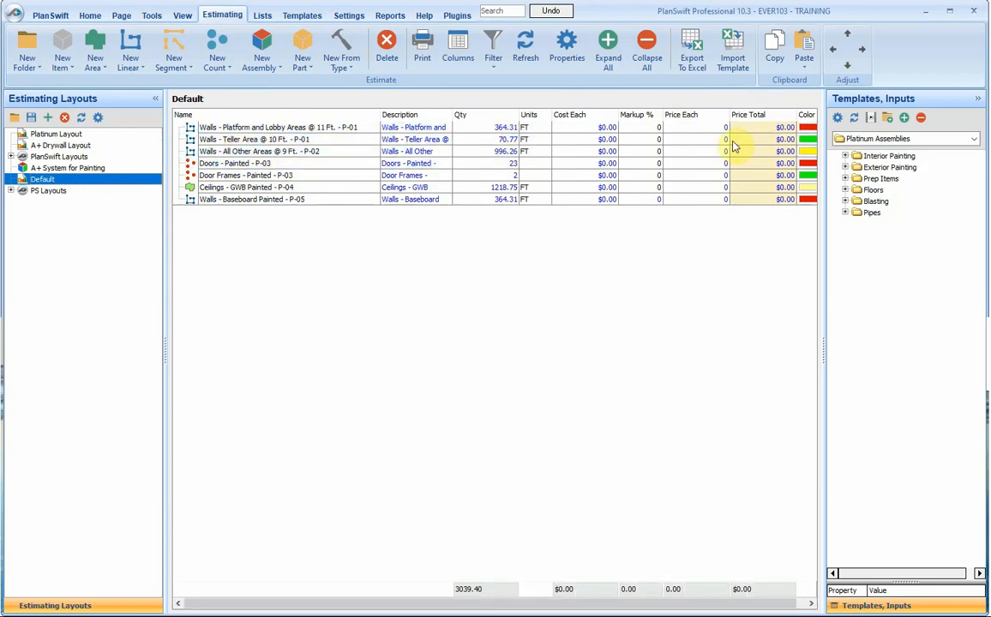
{"action": "left_click", "coordinate": [360, 174]}
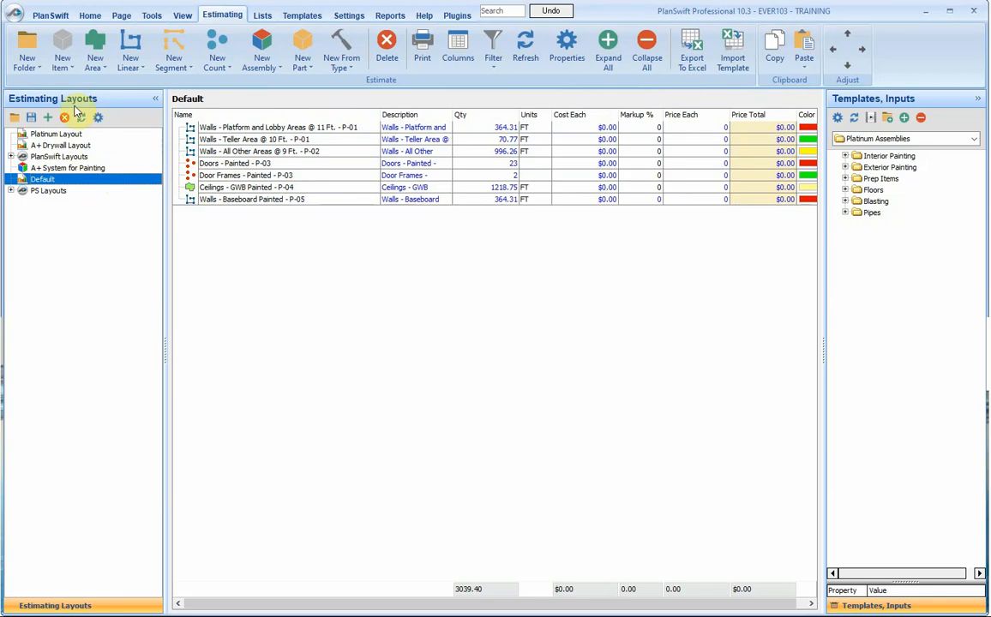
- Return to the Platinum Layout and examine the multipliers of the painted wall takeoffs
{"action": "left_click", "coordinate": [46, 140]}
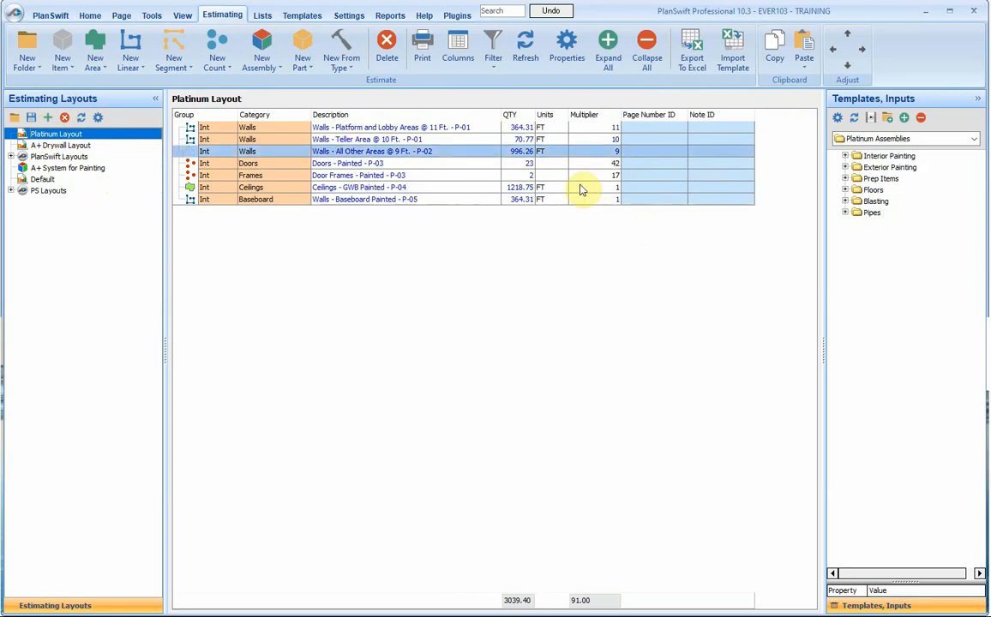
{"action": "left_click", "coordinate": [593, 129]}
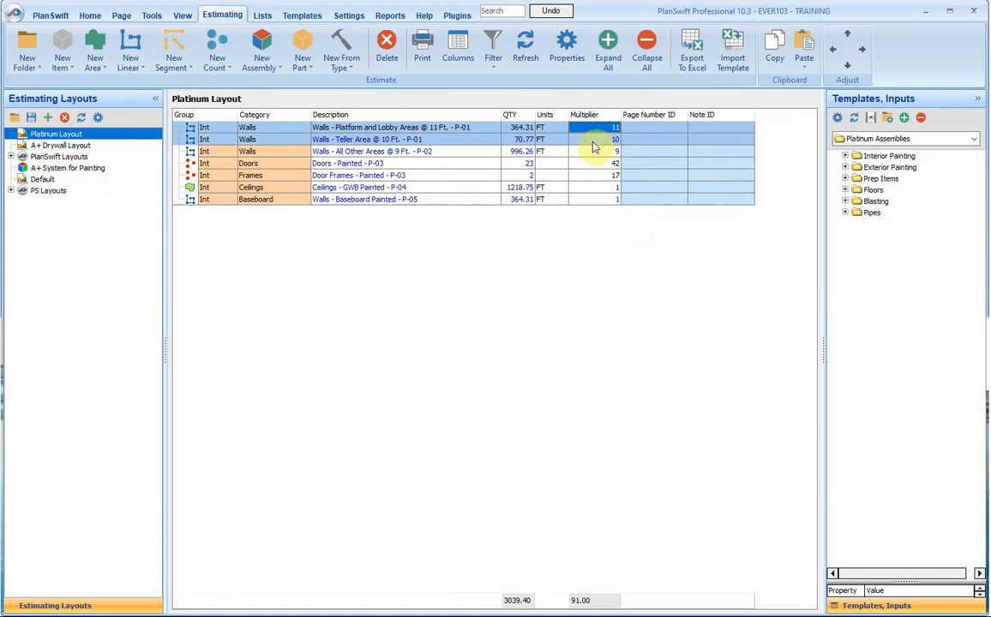
{"action": "left_click", "coordinate": [592, 152]}
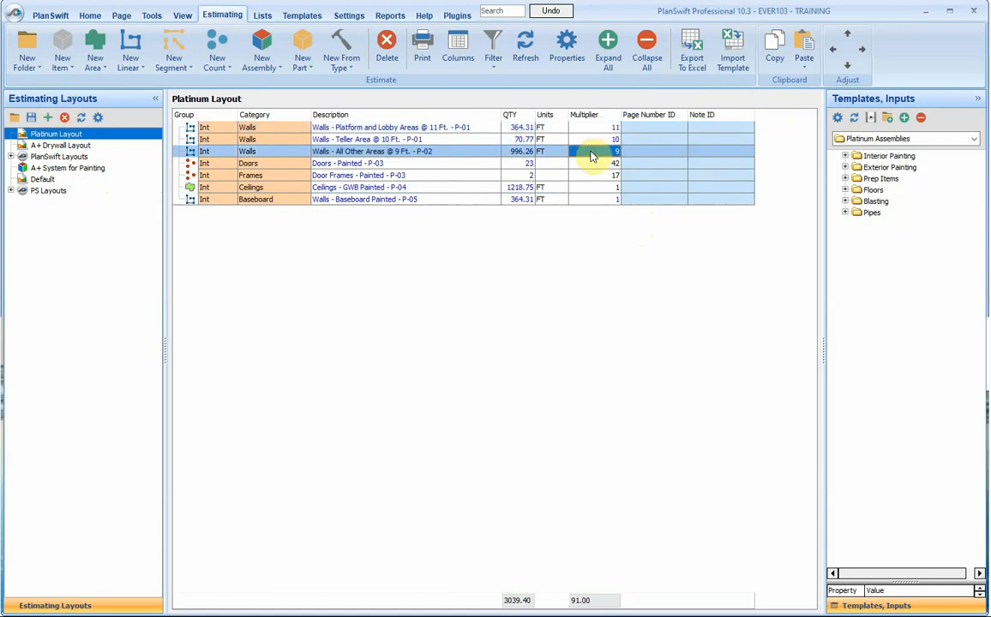
{"action": "left_click", "coordinate": [591, 129]}
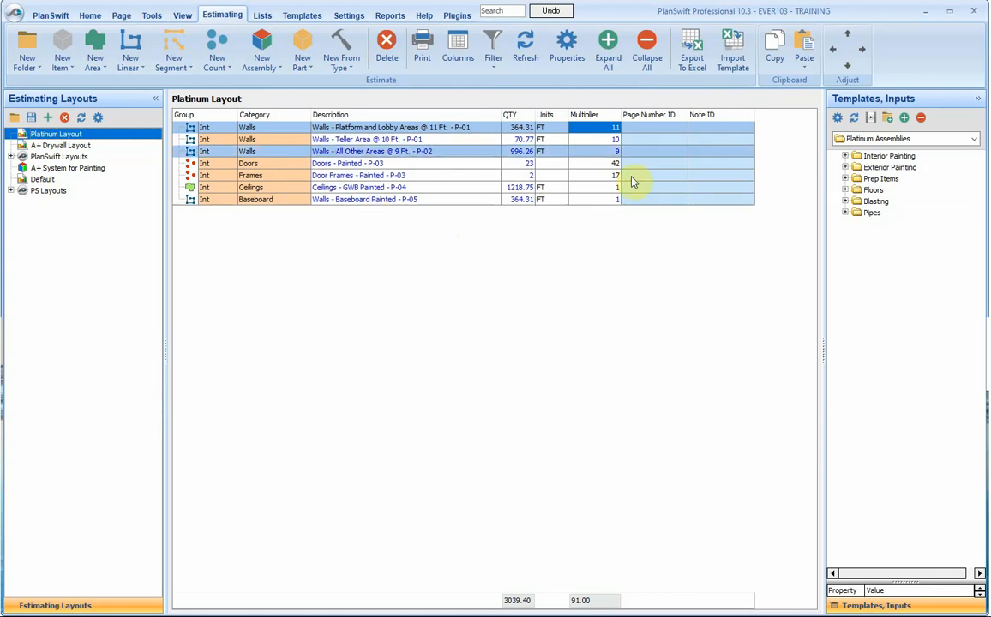
- Export the Platinum Layout estimate to Excel and copy the exported range A1:H9 there
{"action": "left_click", "coordinate": [690, 51]}
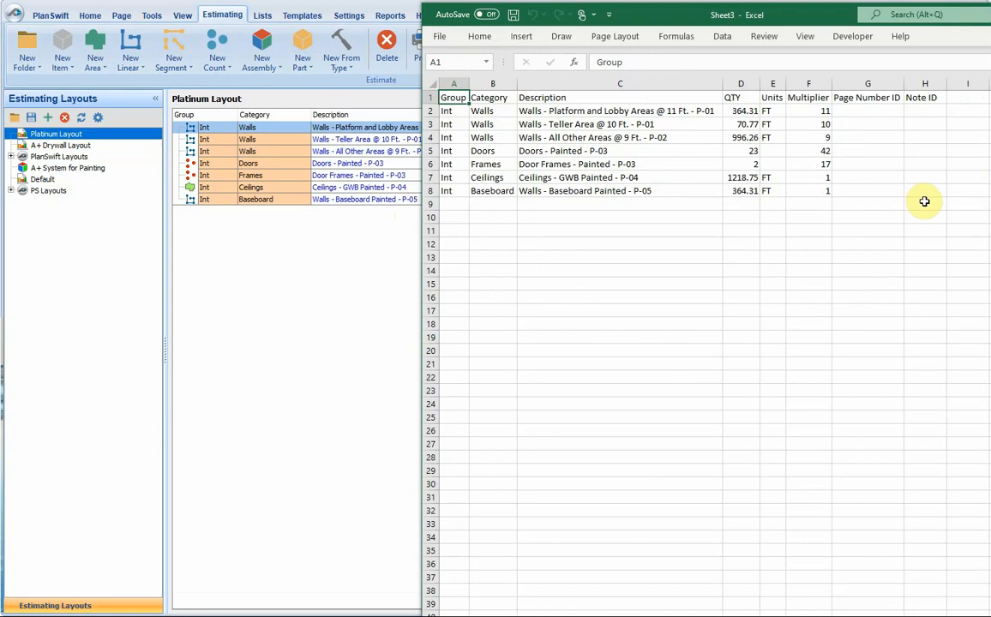
{"action": "left_click_drag", "start_coordinate": [924, 202], "coordinate": [448, 81]}
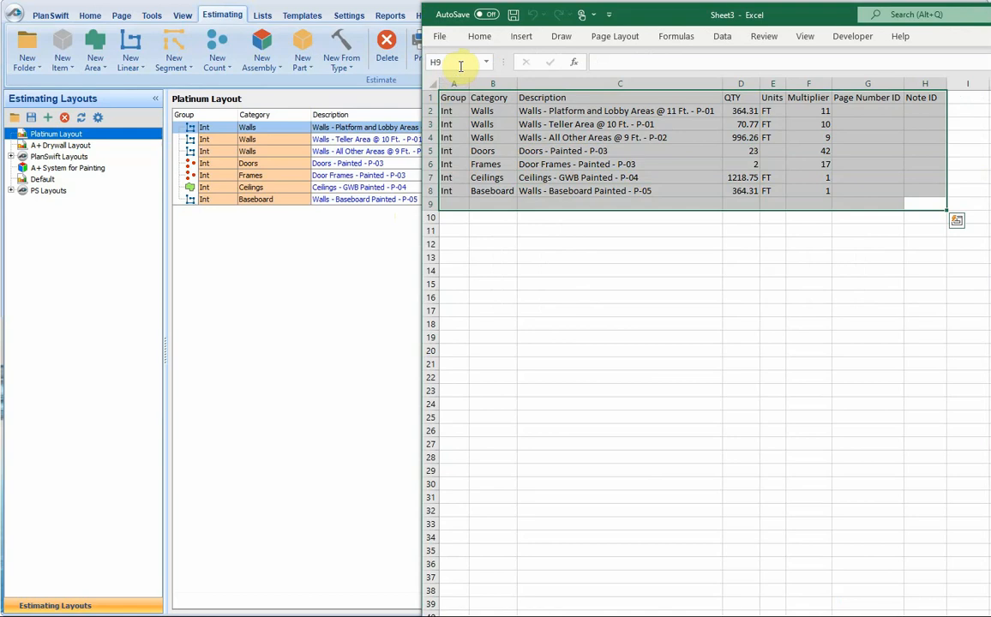
{"action": "right_click", "coordinate": [457, 109]}
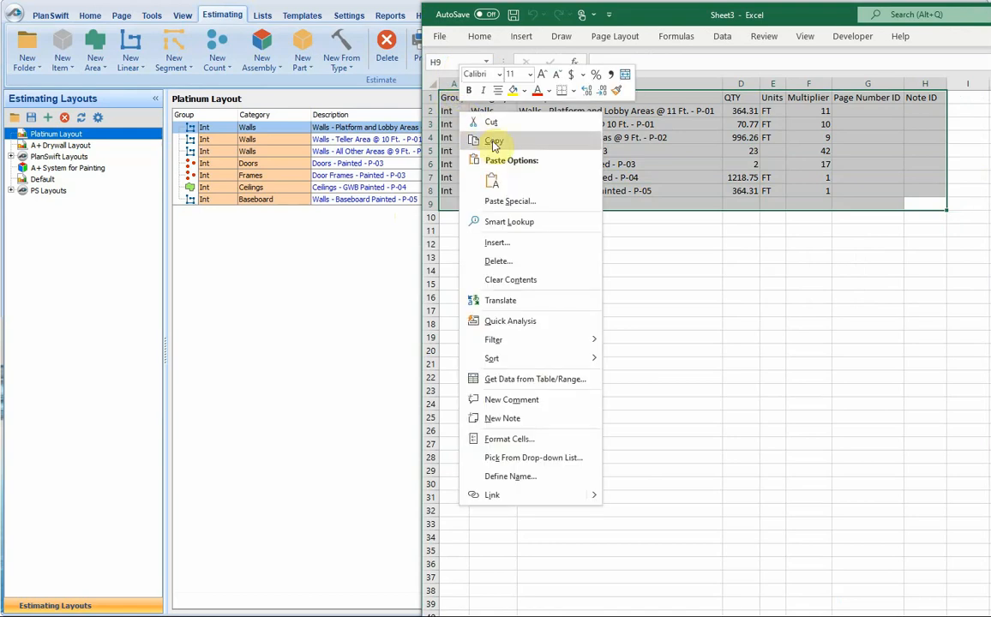
{"action": "left_click", "coordinate": [494, 143]}
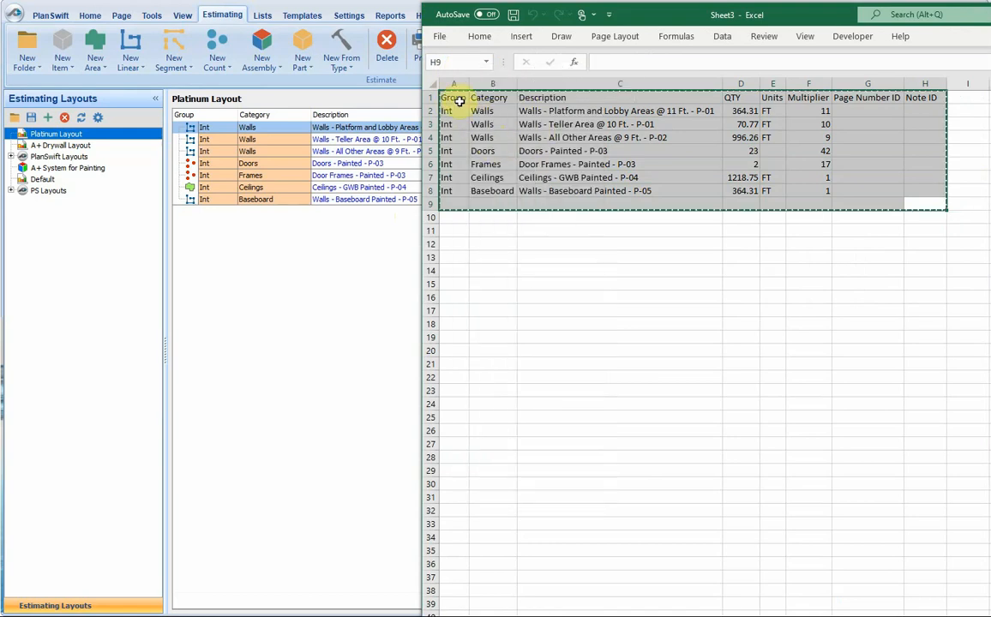